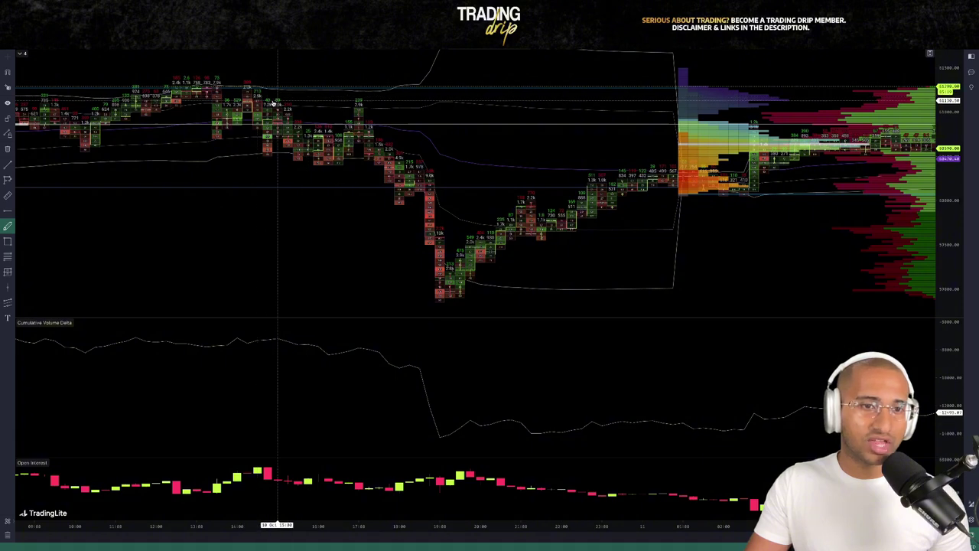
- Brush an arrow along the 10 Oct sell-off to its low, circle its starting area, and clear the marks
mouse_move(215, 98)
mouse_down()
mouse_move(346, 169)
mouse_move(442, 293)
mouse_up()
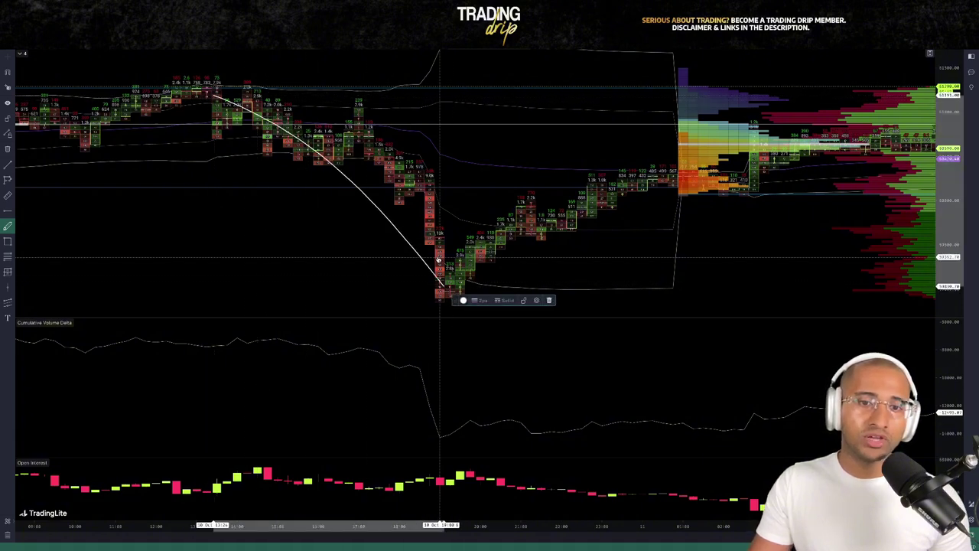
drag(438, 258, 409, 294)
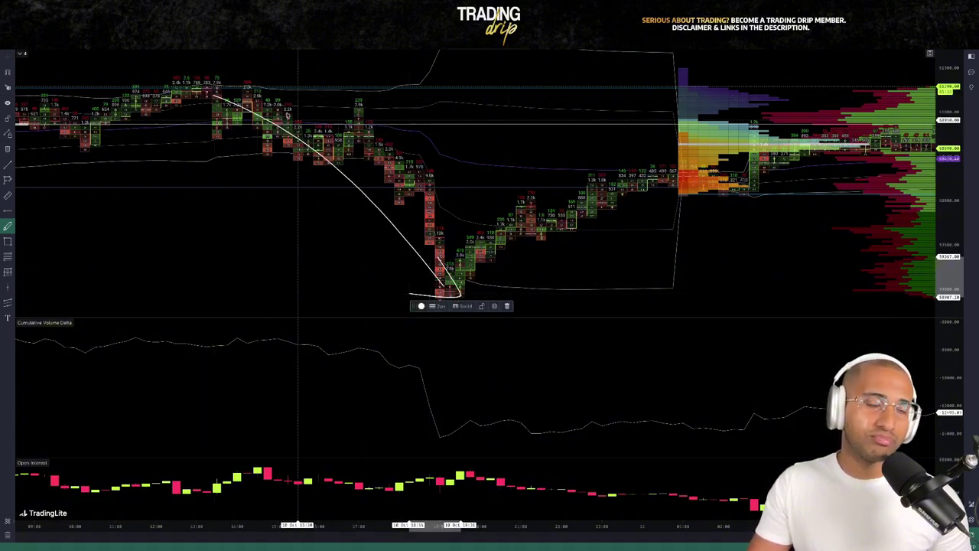
drag(226, 85, 228, 73)
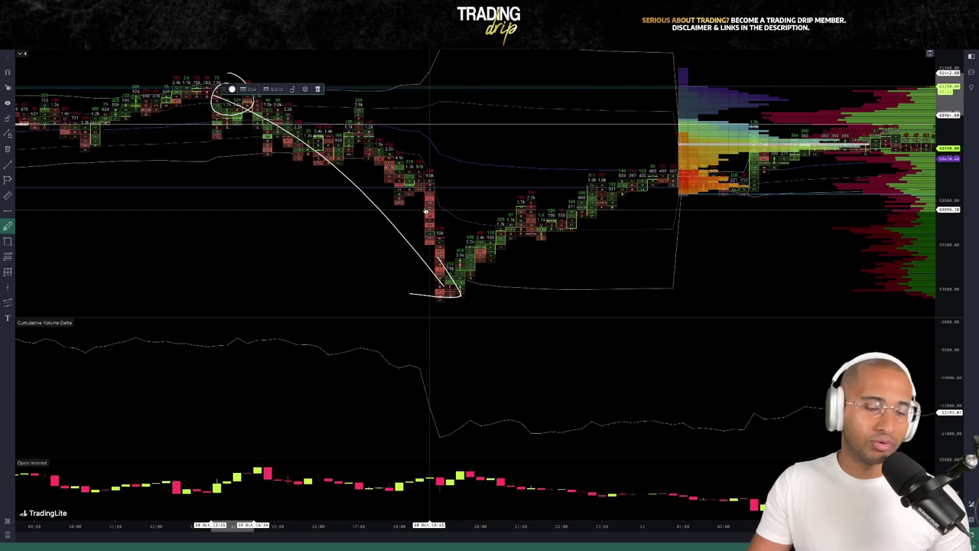
mouse_move(461, 269)
mouse_down()
mouse_move(464, 299)
mouse_move(474, 289)
mouse_up()
key(Delete)
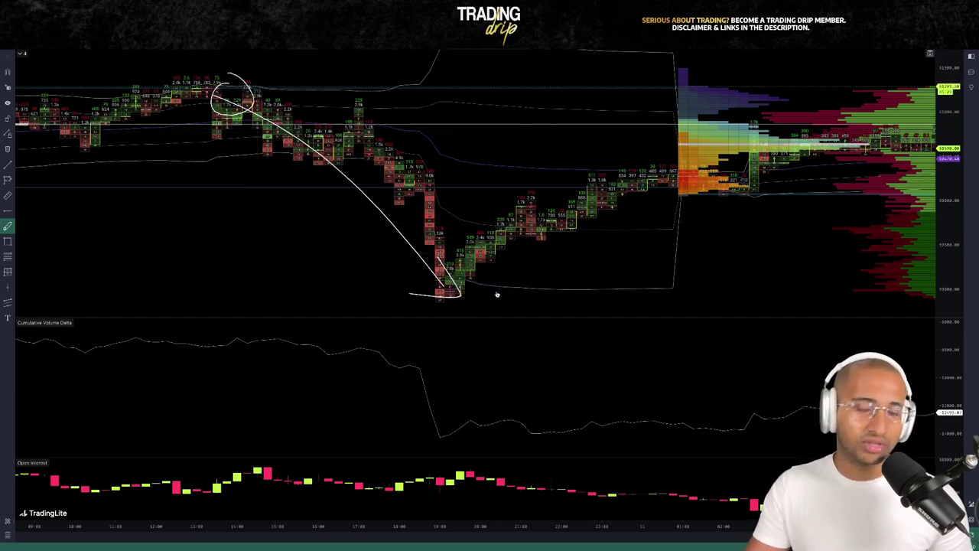
key(ctrl+z)
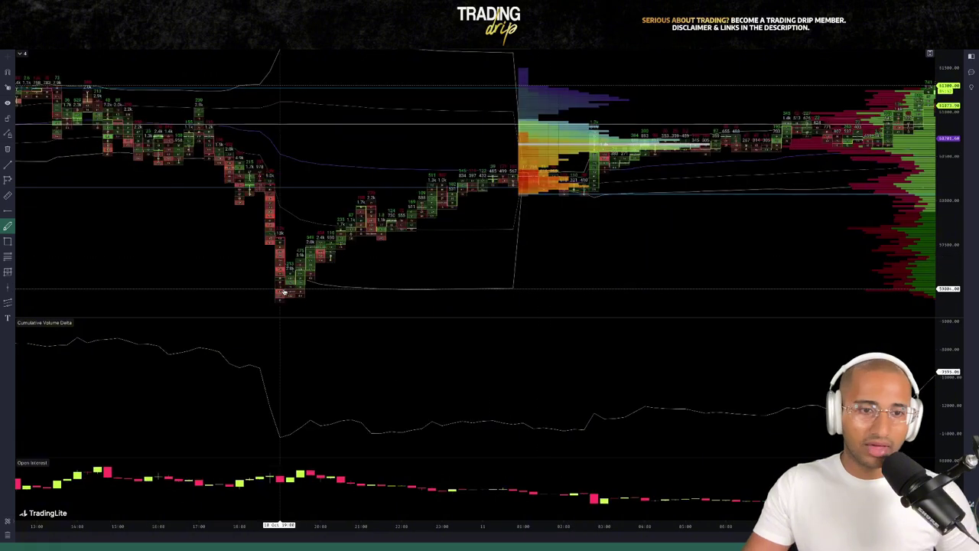
- Brush an arrow along the rebound from the 10 Oct low, circle its upper end, and ring the consolidation around midnight
mouse_move(282, 290)
mouse_down()
mouse_move(415, 186)
mouse_move(433, 191)
mouse_move(439, 160)
mouse_move(429, 193)
mouse_move(440, 188)
mouse_up()
scroll(505, 245, right, 2)
scroll(514, 251, right, 5)
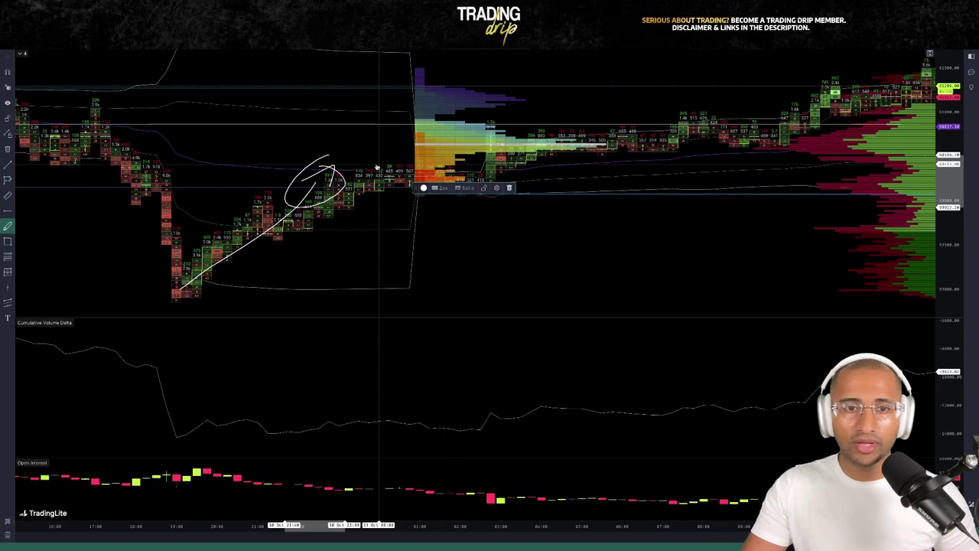
mouse_move(365, 167)
mouse_down()
mouse_move(459, 163)
mouse_move(402, 166)
mouse_up()
scroll(494, 206, right, 2)
mouse_move(494, 206)
mouse_down()
mouse_move(452, 166)
mouse_move(264, 176)
mouse_up()
- Brush arrows along the two price rises on 11 Oct and ring the second rise up to the latest high
drag(172, 184, 444, 118)
drag(381, 113, 423, 130)
scroll(423, 130, right, 2)
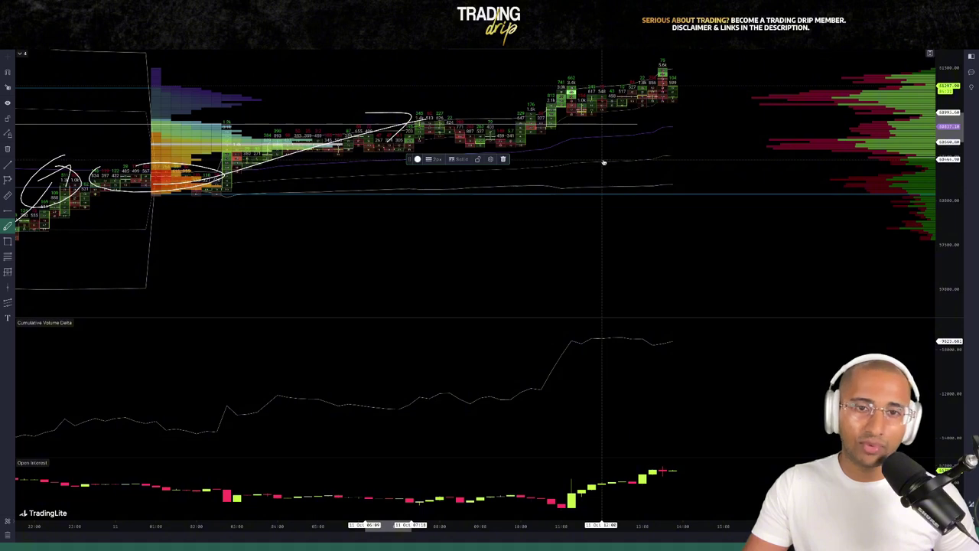
scroll(603, 162, right, 2)
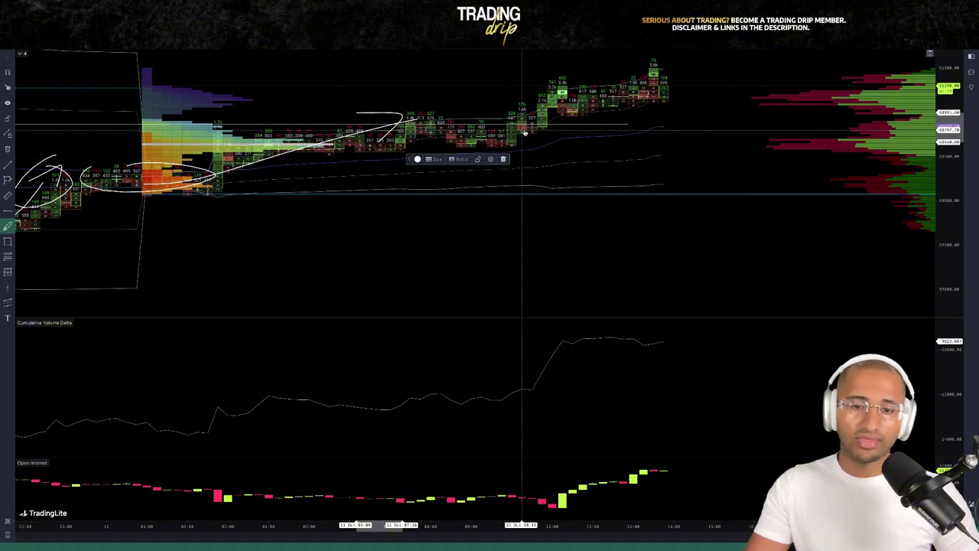
mouse_move(493, 136)
mouse_down()
mouse_move(659, 68)
mouse_move(631, 88)
mouse_up()
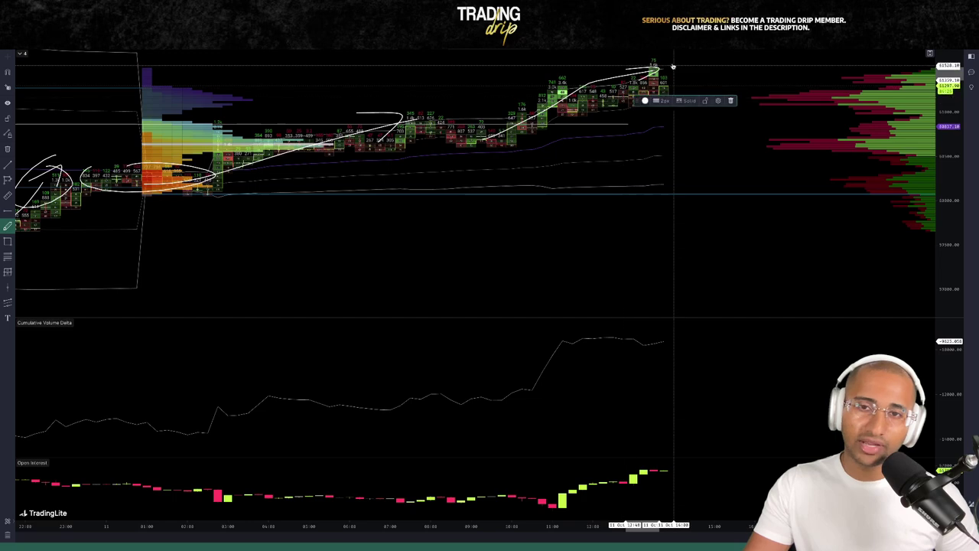
mouse_move(670, 62)
mouse_down()
mouse_move(654, 119)
mouse_move(639, 126)
mouse_up()
- Sketch an upward path from the latest price and a mark at the sell-off's start, undo both, and brush a path downward
scroll(742, 157, right, 5)
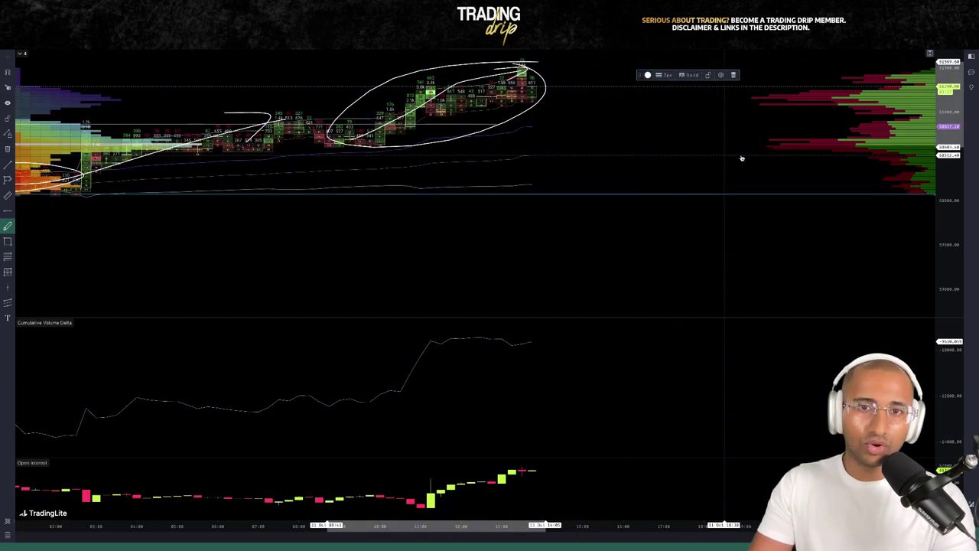
scroll(741, 158, left, 1)
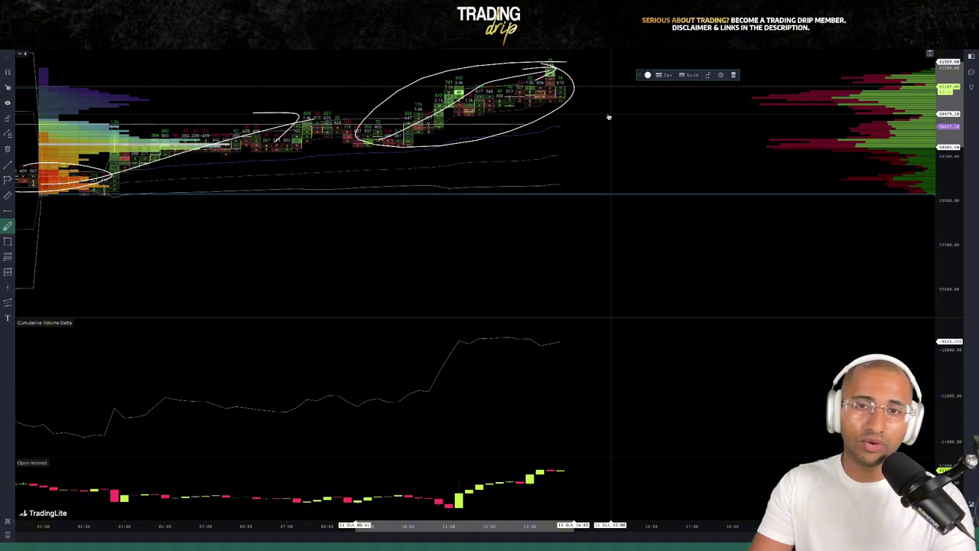
scroll(546, 165, down, 3)
scroll(558, 165, down, 1)
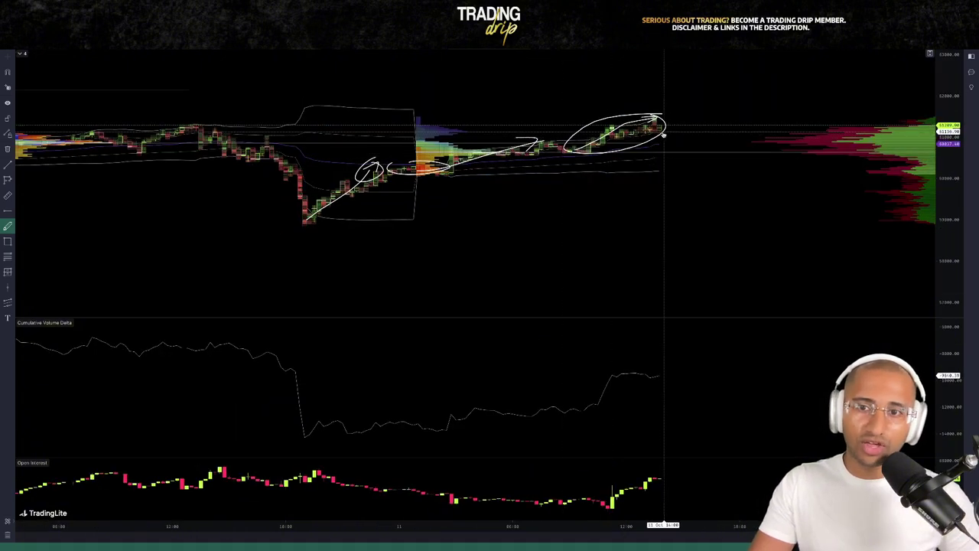
mouse_move(665, 130)
mouse_down()
mouse_move(737, 90)
mouse_move(709, 90)
mouse_move(743, 87)
mouse_up()
mouse_move(284, 128)
mouse_down()
mouse_move(310, 239)
mouse_move(261, 131)
mouse_up()
key(ctrl+z)
key(ctrl+z)
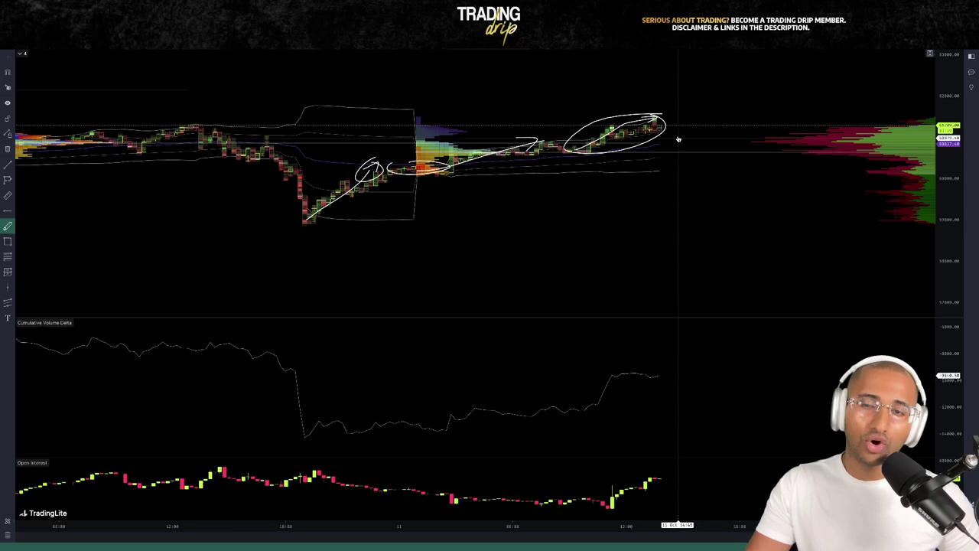
mouse_move(665, 129)
mouse_down()
mouse_move(703, 195)
mouse_move(702, 176)
mouse_up()
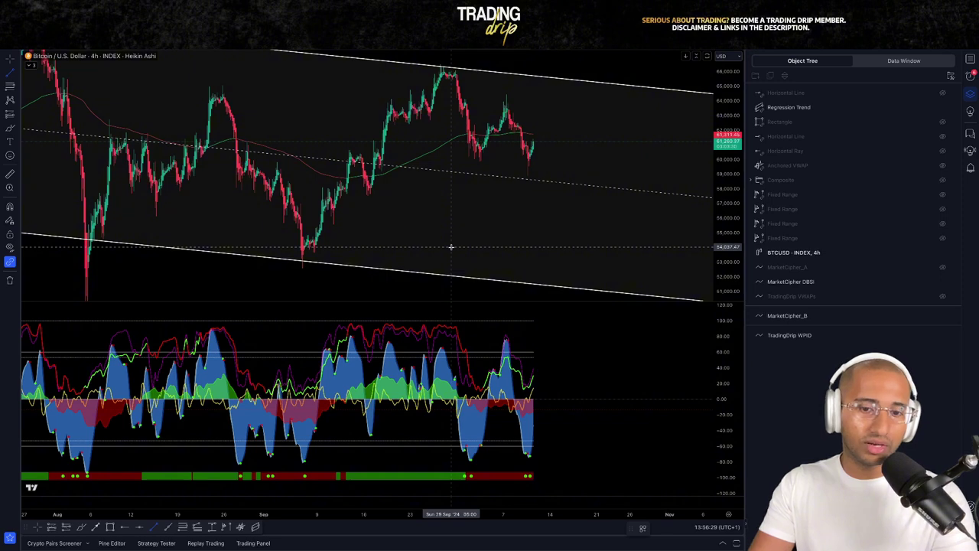
- Switch to TradingView and draw trend lines under the two October price lows and the matching MarketCipher_B lows on the 4h Bitcoin chart
drag(466, 156, 532, 177)
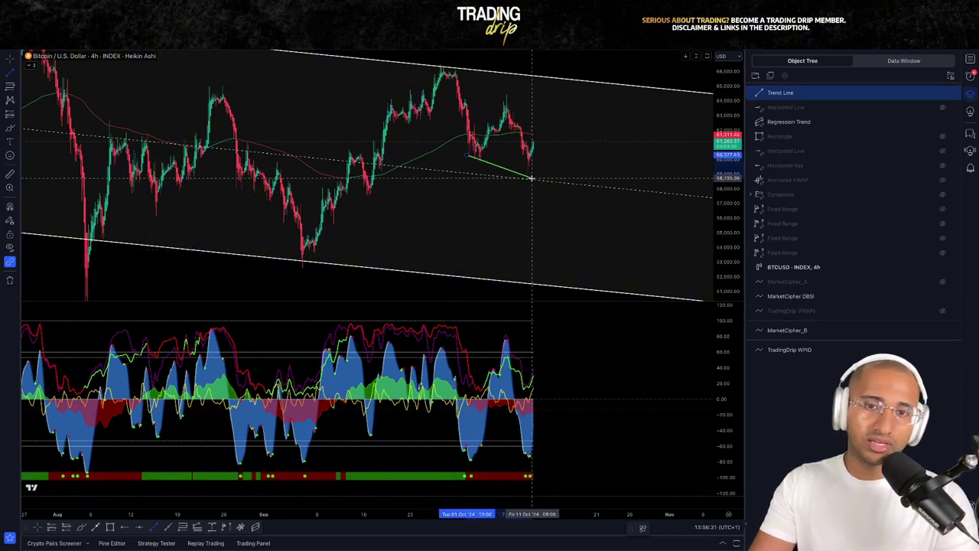
click(493, 459)
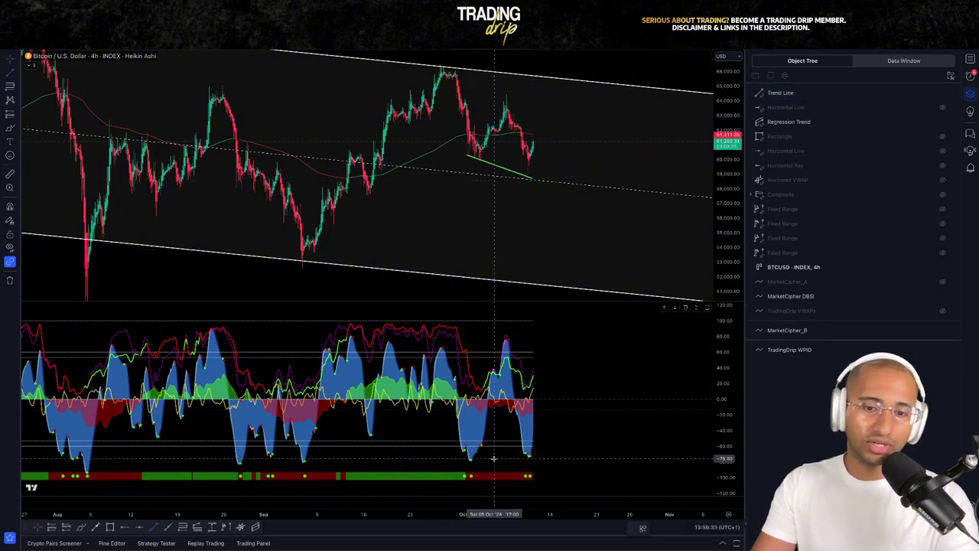
drag(467, 461, 531, 456)
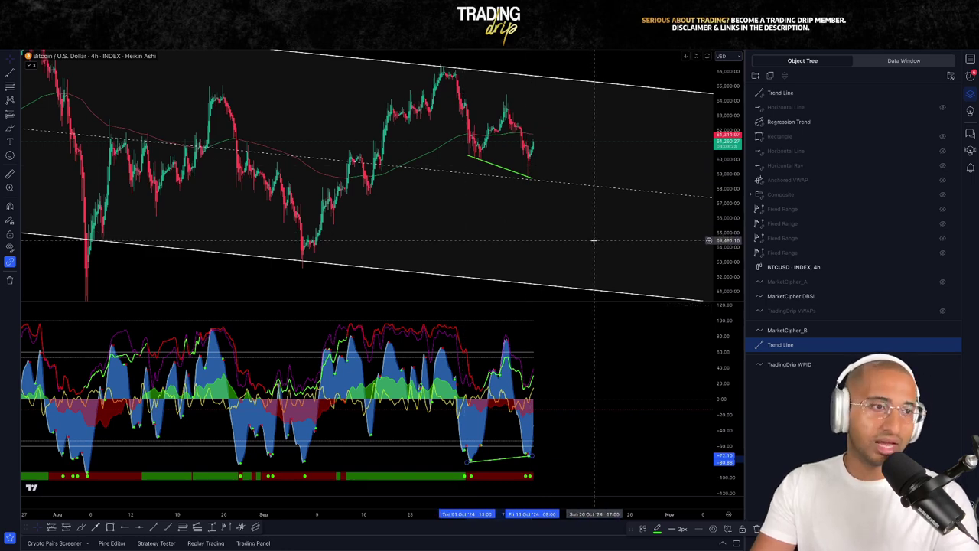
- Circle the latest price low with the Brush, and delete the circle and the oscillator's trend line
click(9, 127)
drag(535, 154, 526, 159)
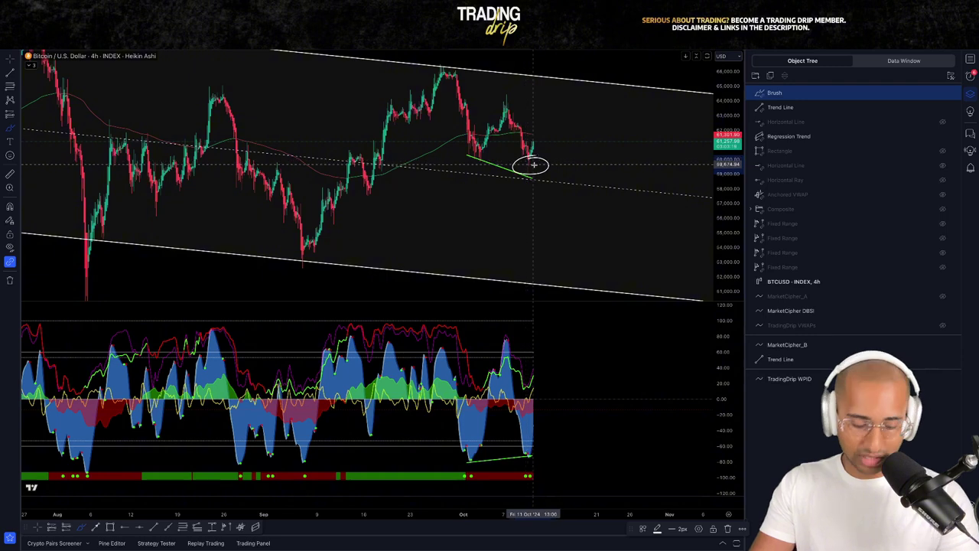
key(Delete)
- Draw a Fib Retracement from the 5 Aug low up to the late-September high, extended past the latest candles
click(86, 296)
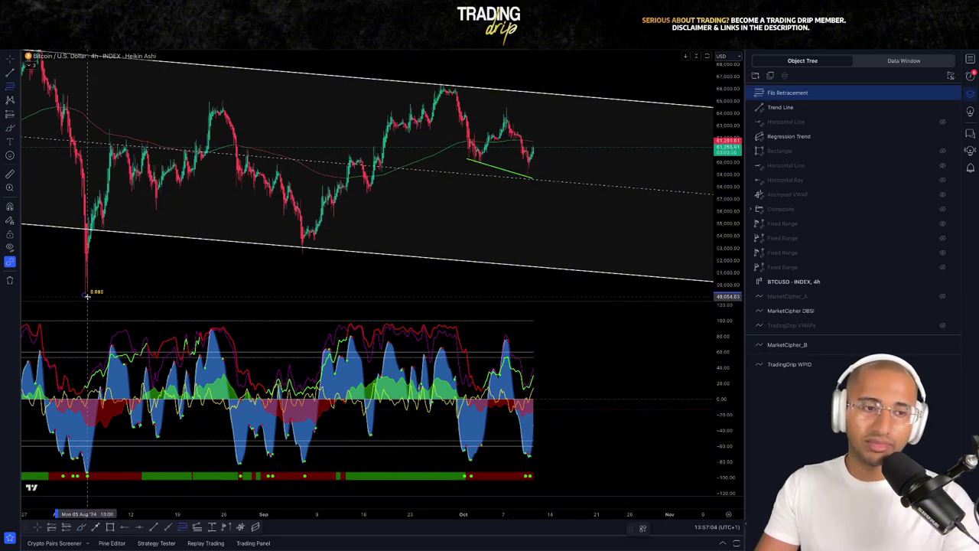
click(614, 82)
drag(728, 191, 728, 118)
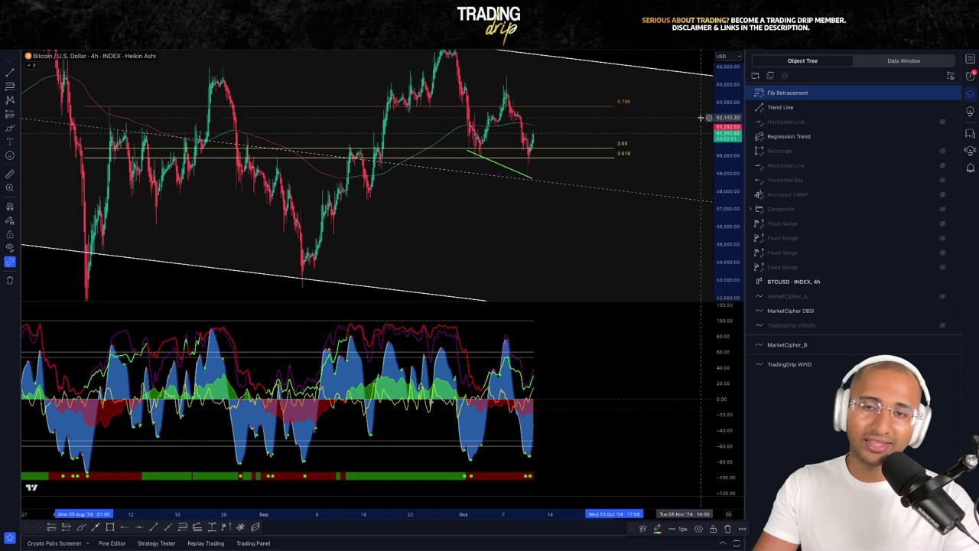
drag(659, 64, 638, 103)
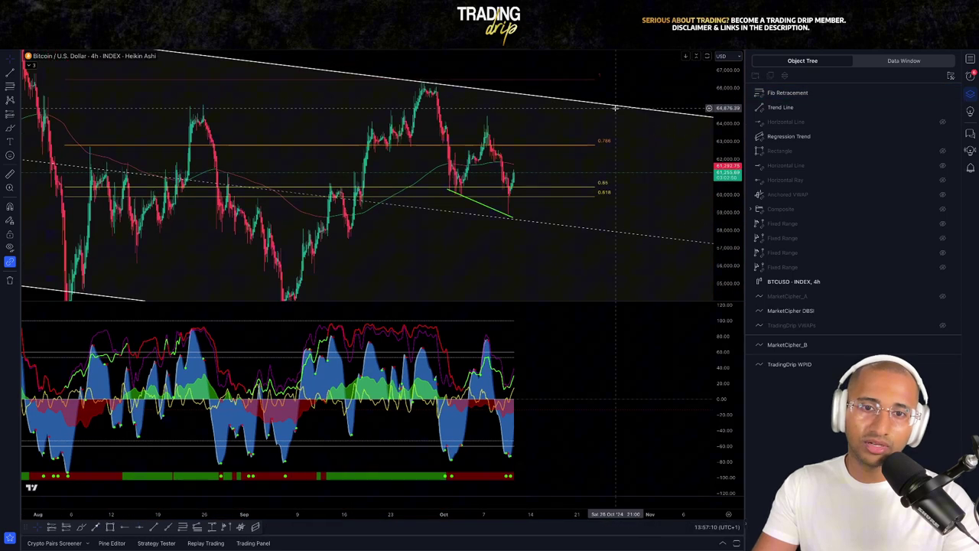
- Brush a circle and an arrow at the latest price low near the 0.618 level, and mark the latest oscillator low
click(10, 128)
drag(503, 201, 507, 197)
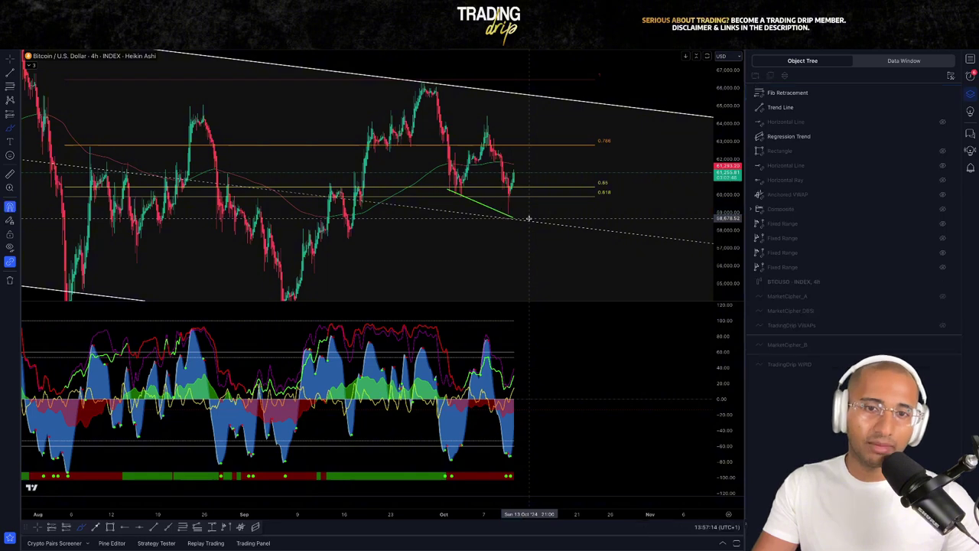
drag(514, 195, 568, 167)
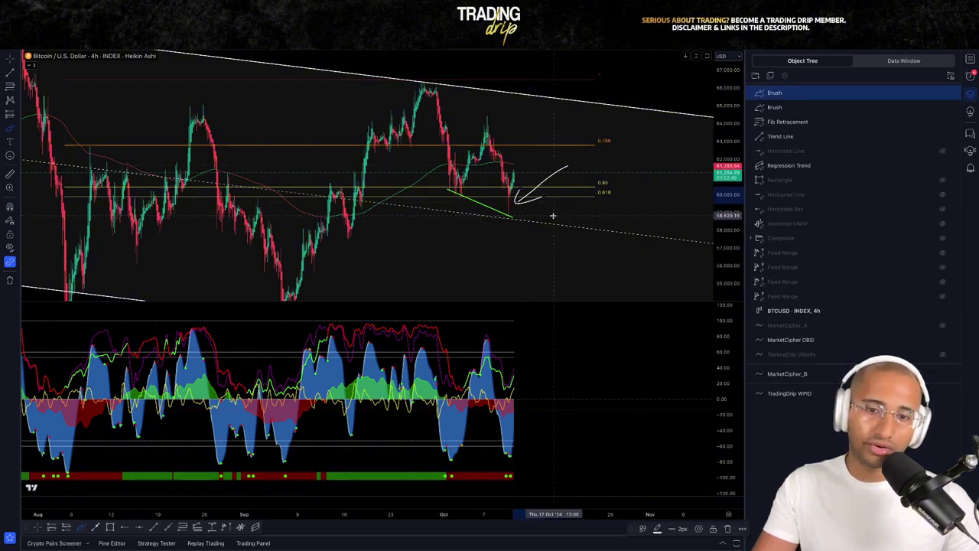
drag(520, 201, 517, 201)
drag(510, 443, 520, 442)
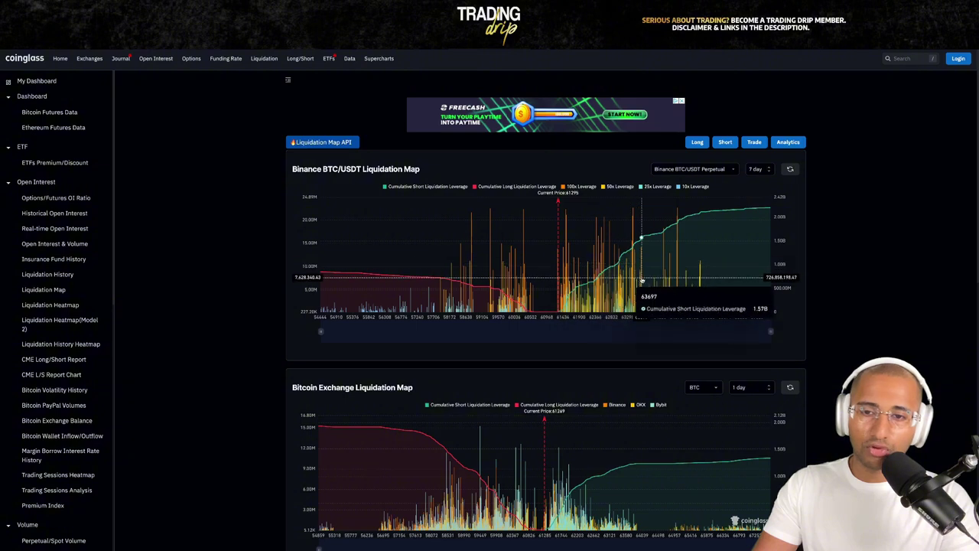
- Switch to Coinglass and set the Binance BTC/USDT Liquidation Map's period to 1 day
click(763, 169)
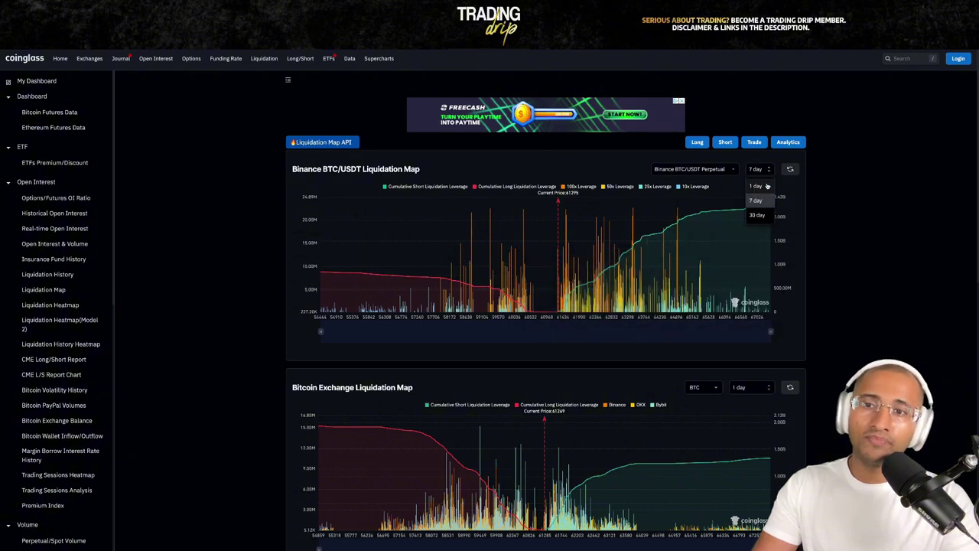
click(762, 186)
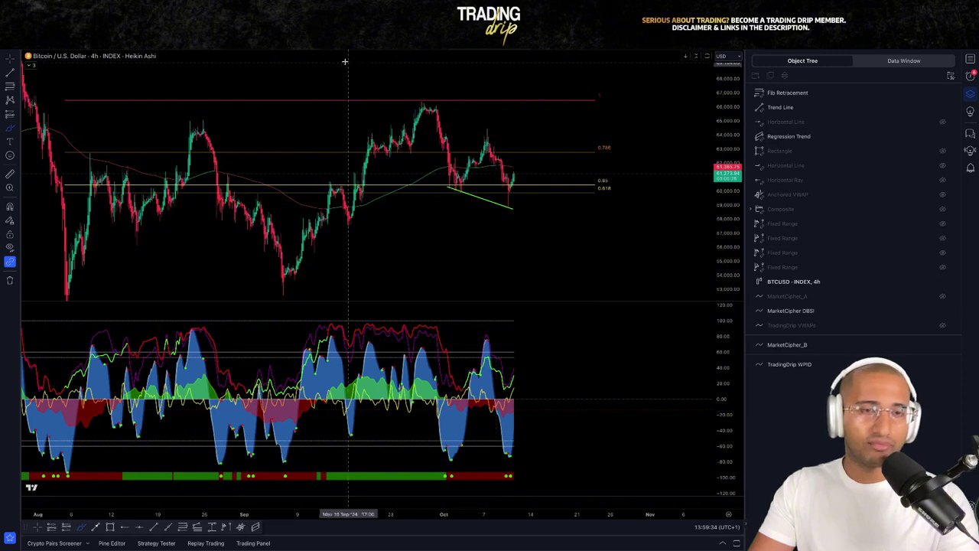
- Return to TradingView and switch the Bitcoin chart to the 1D timeframe, rescaled to show the descending regression channel
click(319, 46)
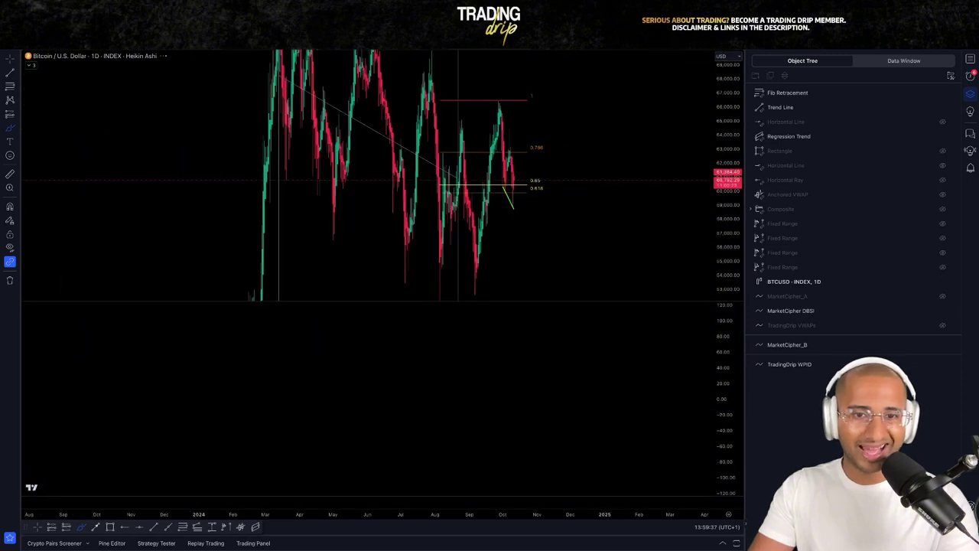
drag(728, 126, 704, 184)
scroll(703, 183, up, 3)
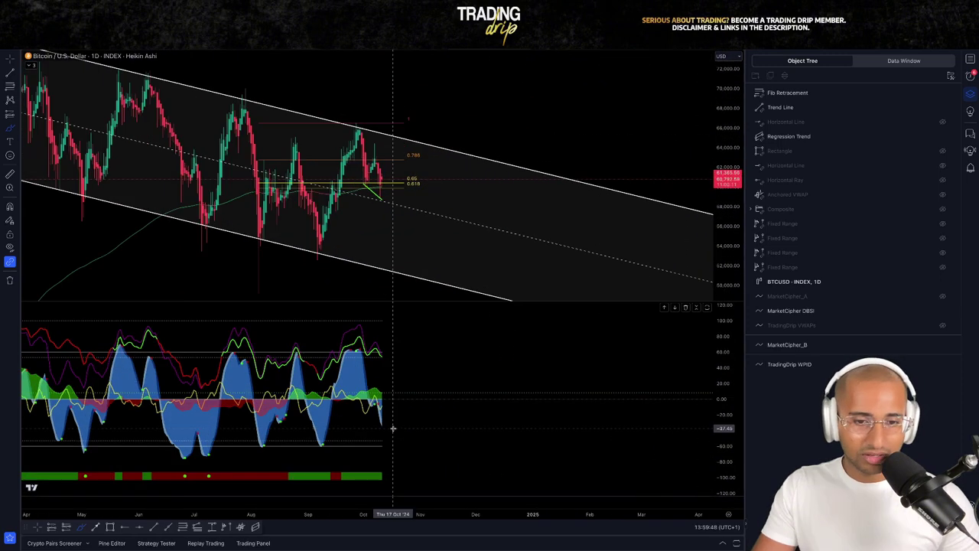
- Brush an upward hook at the latest MarketCipher_B wave and curves along the oscillator's lows, highs and middle waves
drag(380, 417, 397, 397)
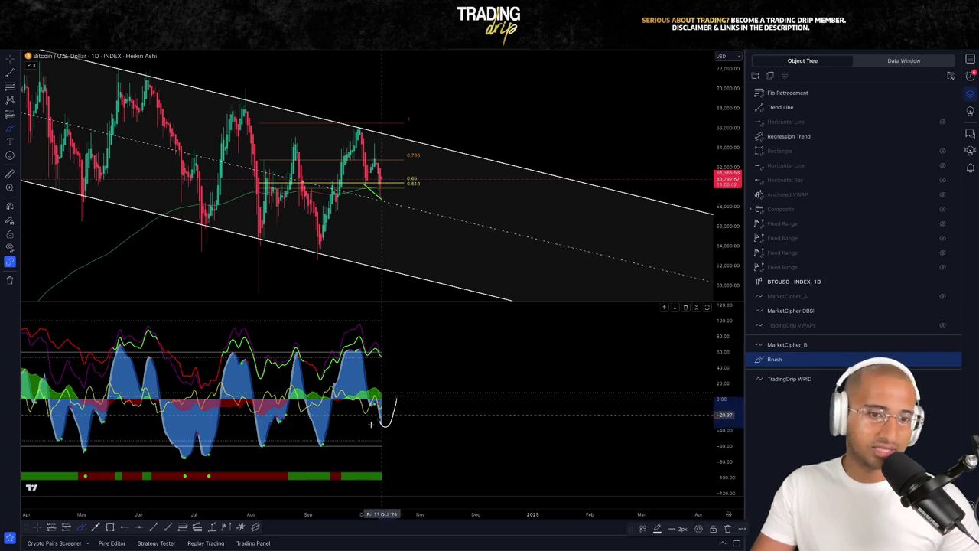
mouse_move(157, 452)
mouse_down()
mouse_move(287, 447)
mouse_move(438, 401)
mouse_up()
mouse_move(144, 337)
mouse_down()
mouse_move(351, 344)
mouse_move(427, 333)
mouse_up()
drag(284, 414, 408, 392)
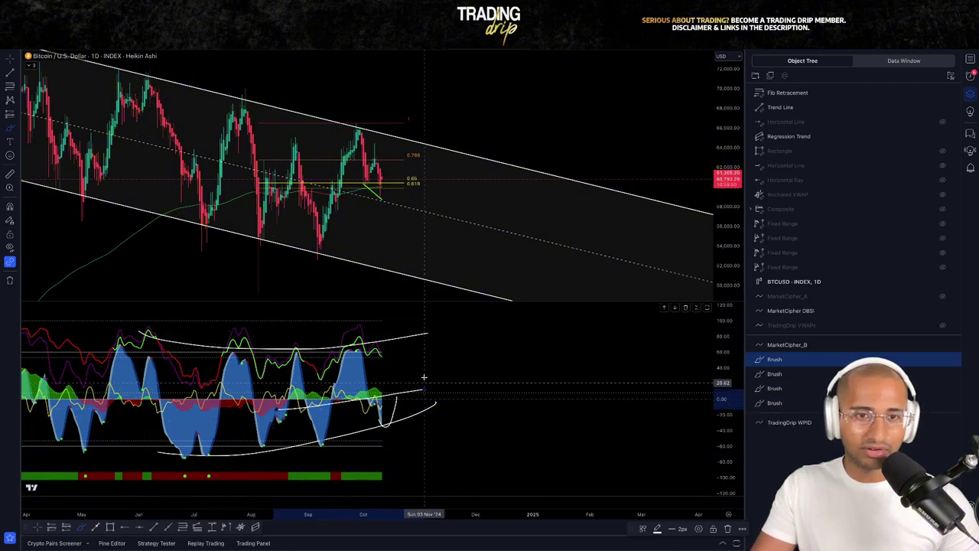
- Brush cup-shaped curves under the August, September and October price lows, and add short horizontal strokes beside the latest price
mouse_move(237, 258)
mouse_down()
mouse_move(334, 246)
mouse_move(345, 209)
mouse_up()
mouse_move(364, 190)
mouse_down()
mouse_move(385, 203)
mouse_move(403, 174)
mouse_up()
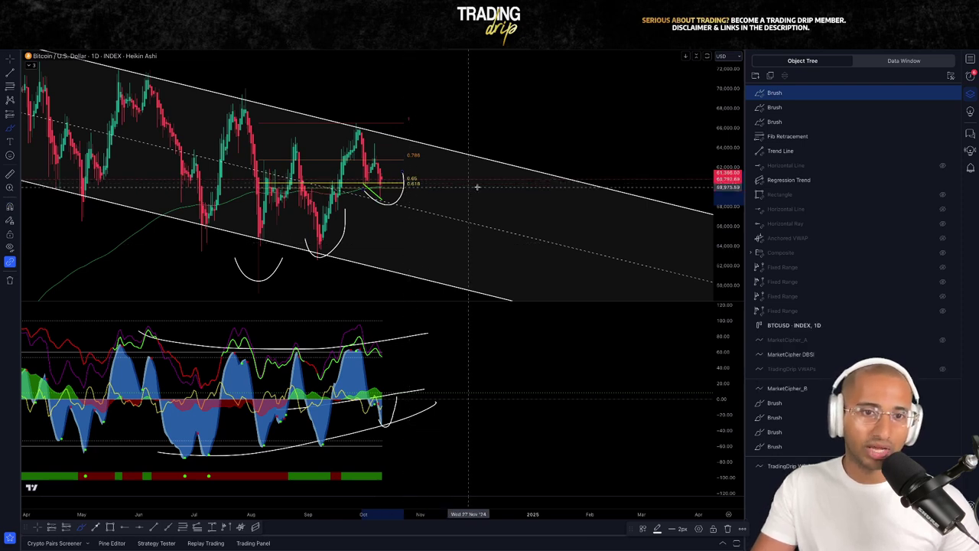
mouse_move(489, 188)
mouse_down()
mouse_move(385, 187)
mouse_move(430, 194)
mouse_up()
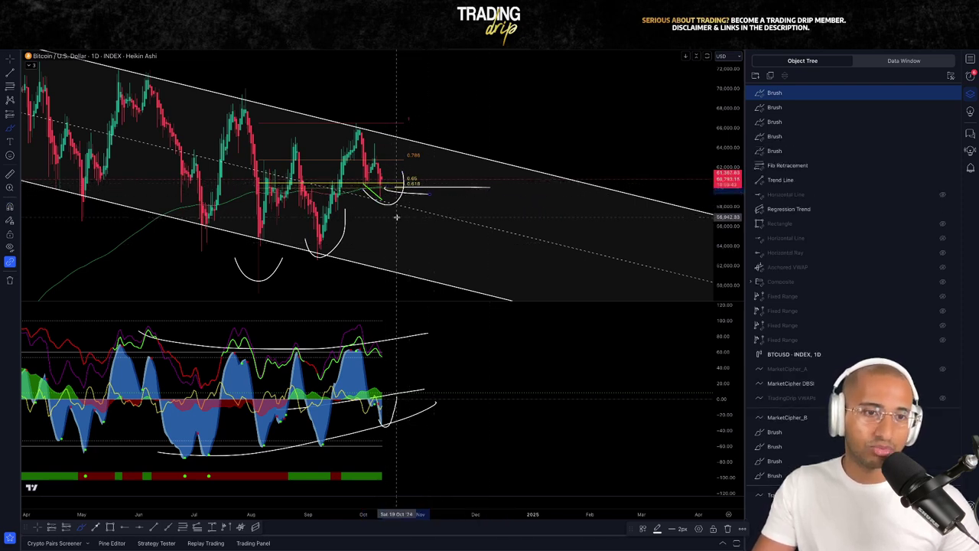
- Circle the latest daily price area at the 0.618–0.65 retracement levels, and delete the circle
mouse_move(947, 385)
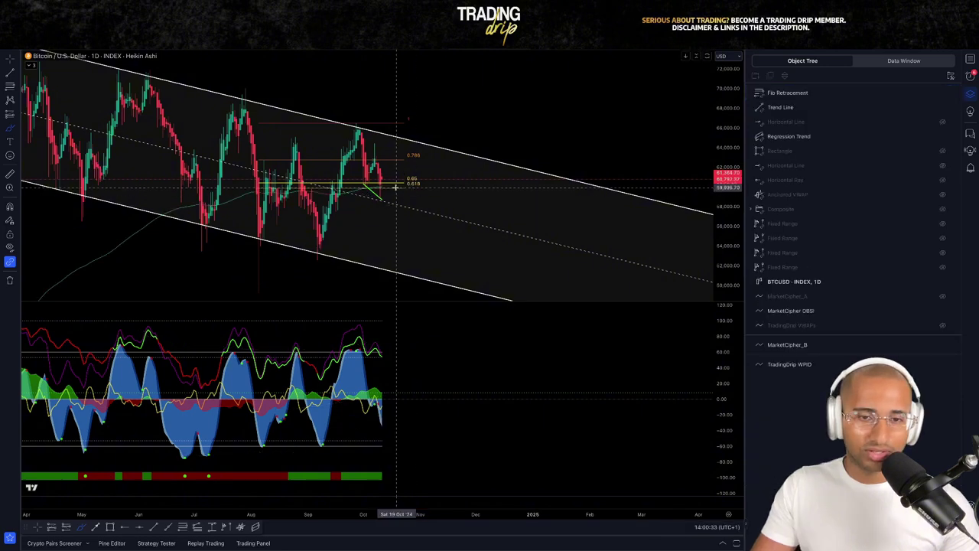
drag(400, 183, 398, 181)
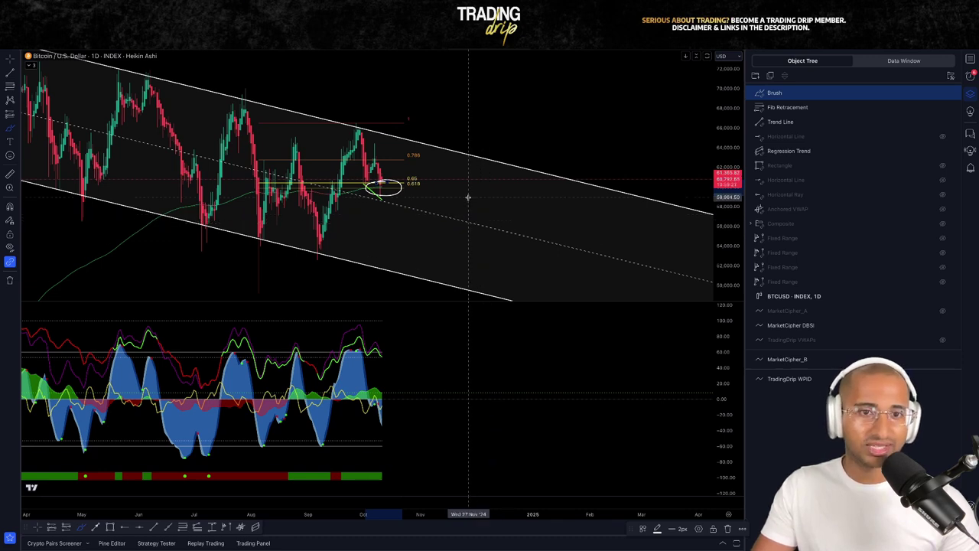
key(Delete)
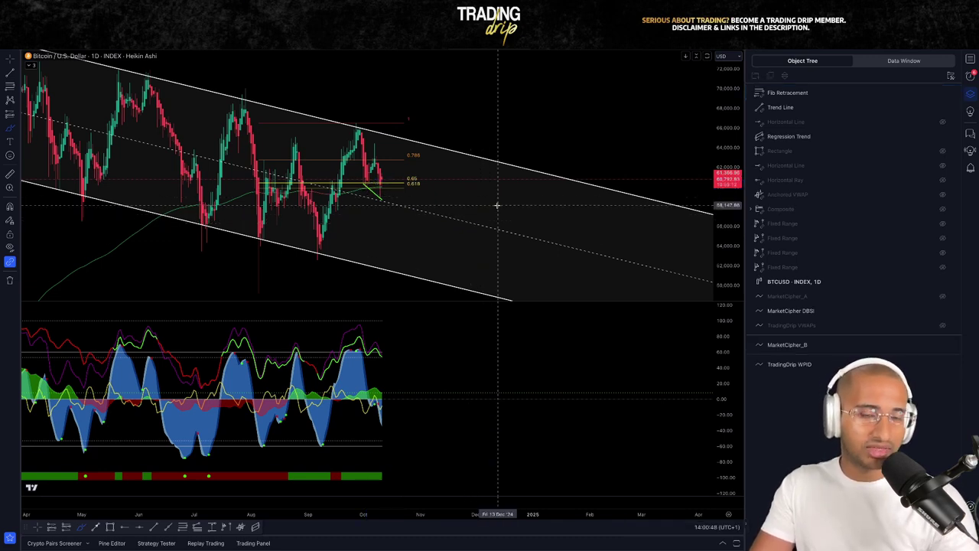
- Circle the tip of the short green trend line below the latest daily candles, and remove the circle
drag(387, 191, 386, 188)
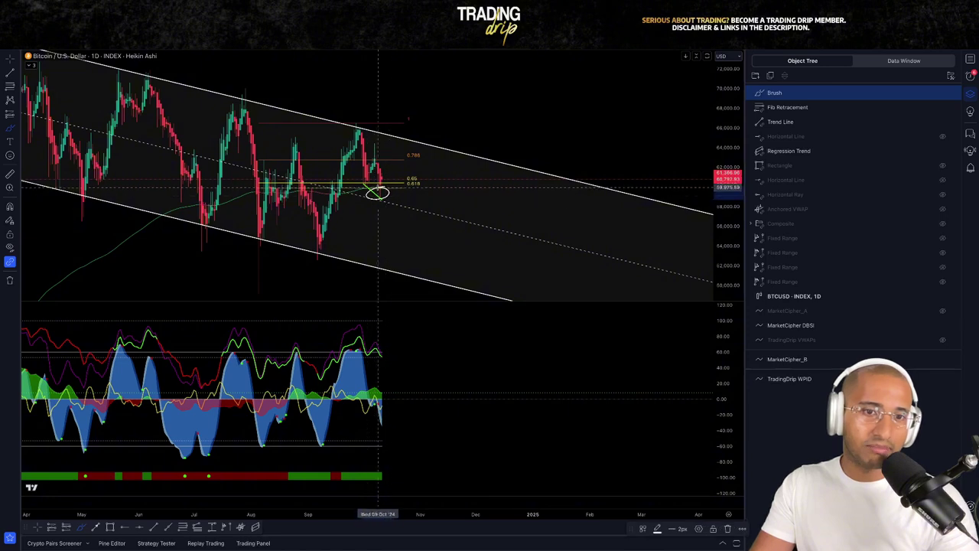
key(Delete)
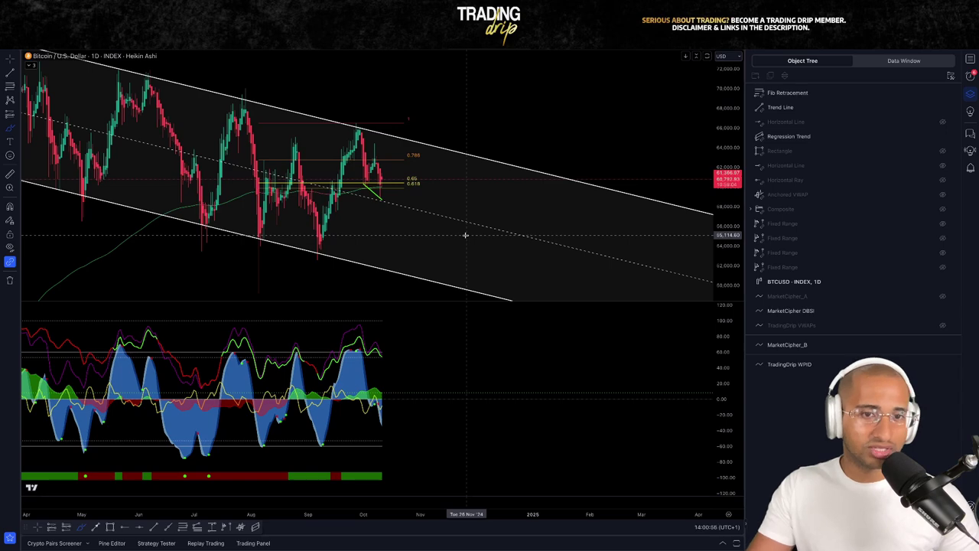
drag(369, 188, 389, 194)
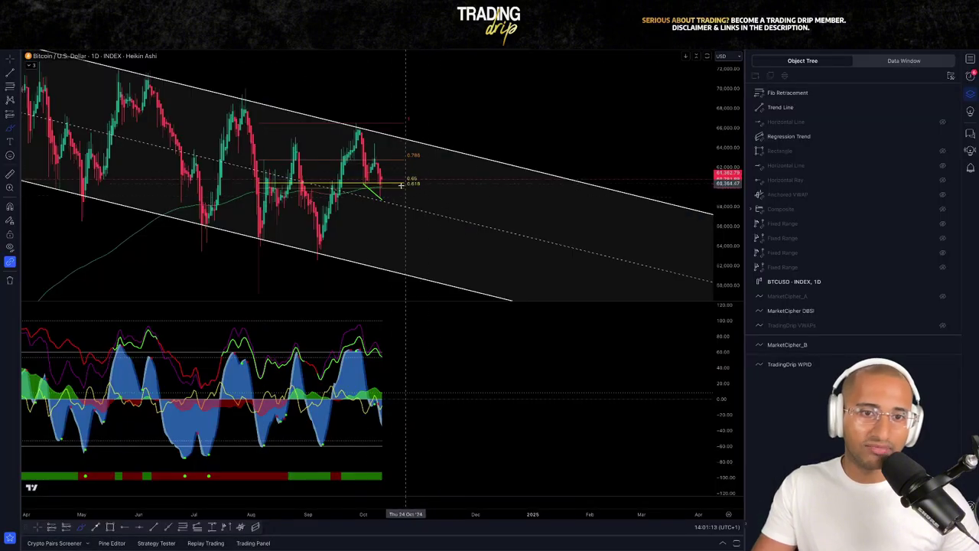
- Brush cup-shaped curves below the latest daily price and under the September and August lows, and undo all three
click(399, 204)
drag(399, 204, 403, 182)
drag(316, 250, 339, 236)
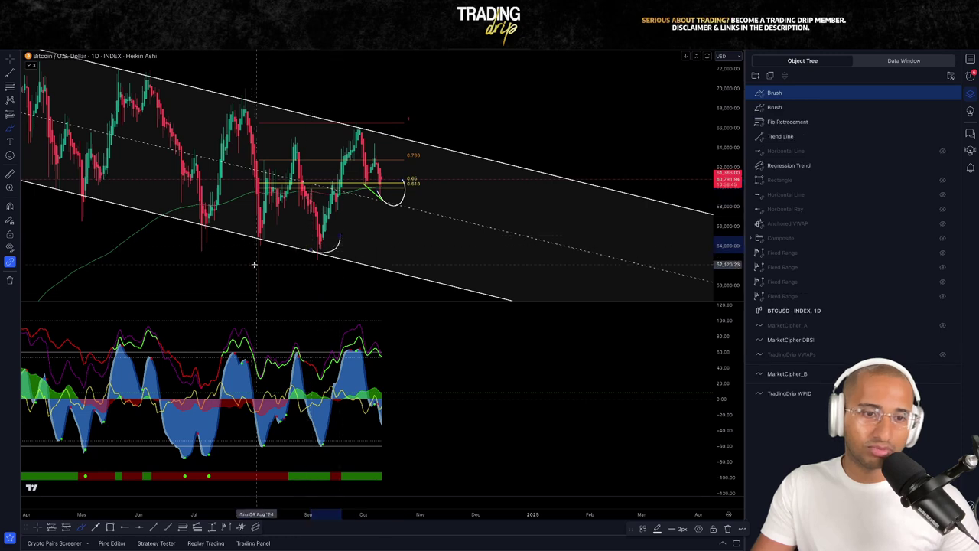
drag(249, 274, 300, 271)
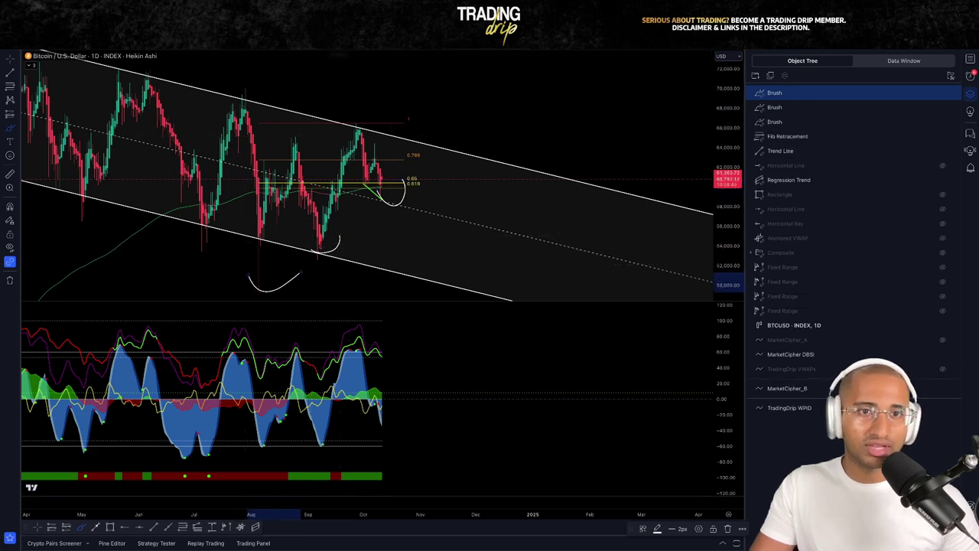
key(ctrl+z)
key(ctrl+z)
key(ctrl+z)
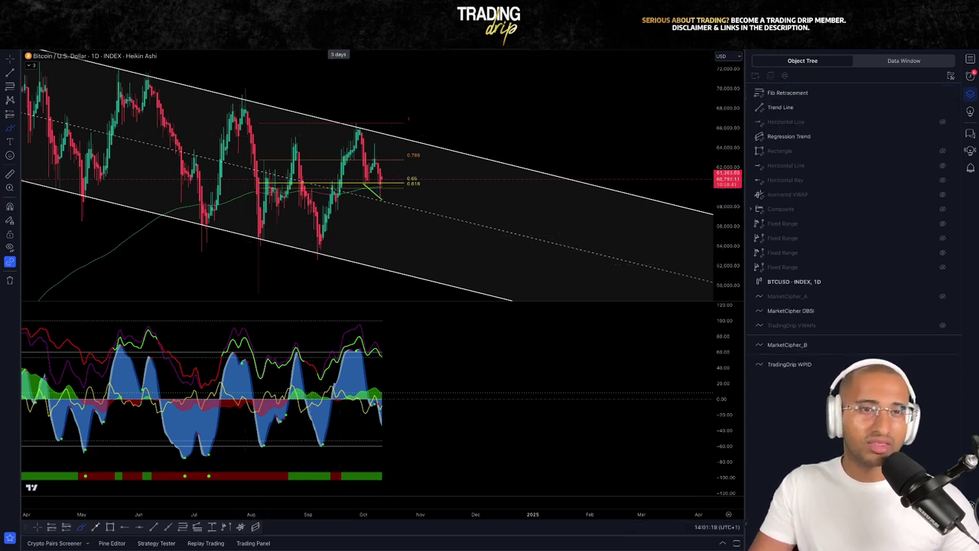
- Switch the Bitcoin chart to the 3D timeframe, rescaled to show the whole descending channel and the preceding rally
click(338, 39)
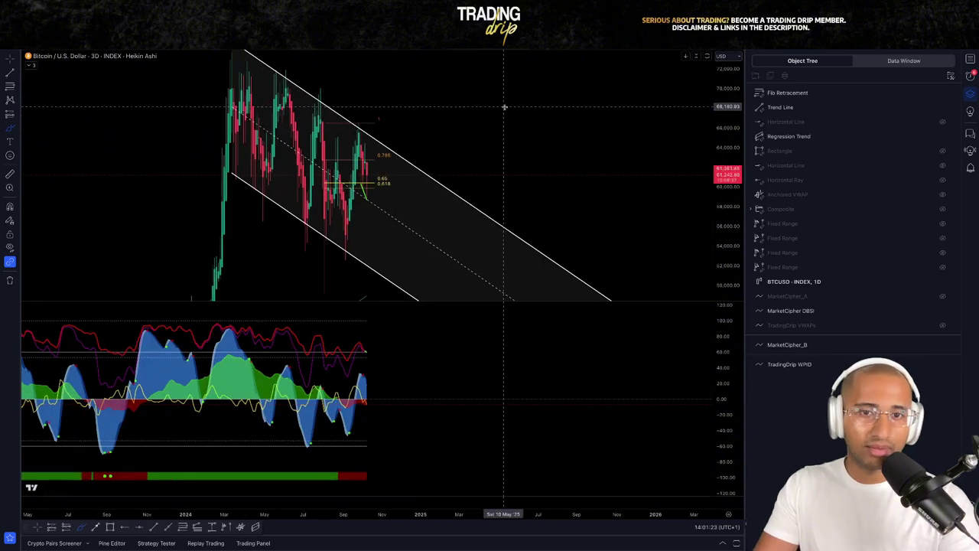
click(11, 63)
drag(403, 79, 521, 89)
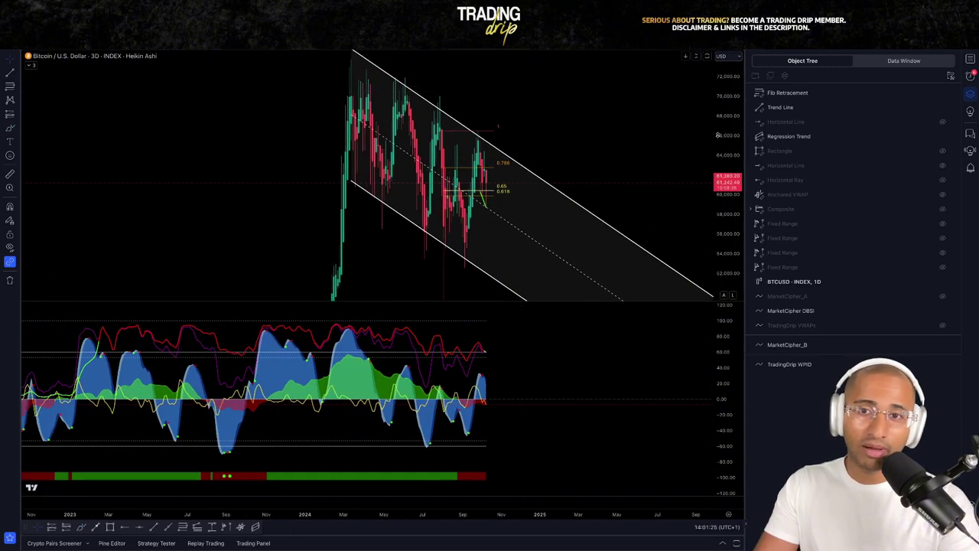
drag(731, 128, 732, 194)
mouse_move(547, 147)
mouse_down()
mouse_move(573, 140)
mouse_move(600, 112)
mouse_up()
scroll(573, 140, up, 3)
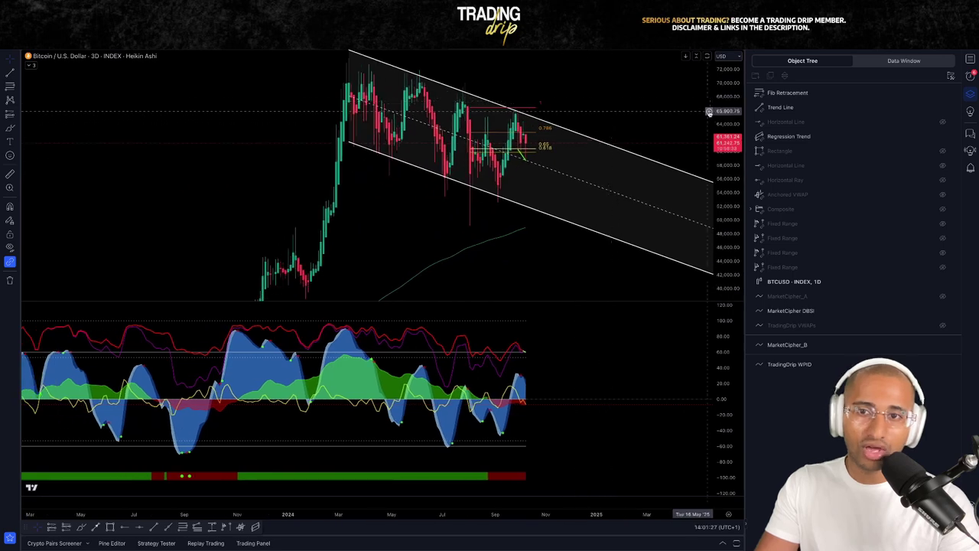
drag(724, 112, 724, 193)
drag(735, 140, 730, 179)
drag(357, 258, 383, 233)
scroll(366, 223, up, 1)
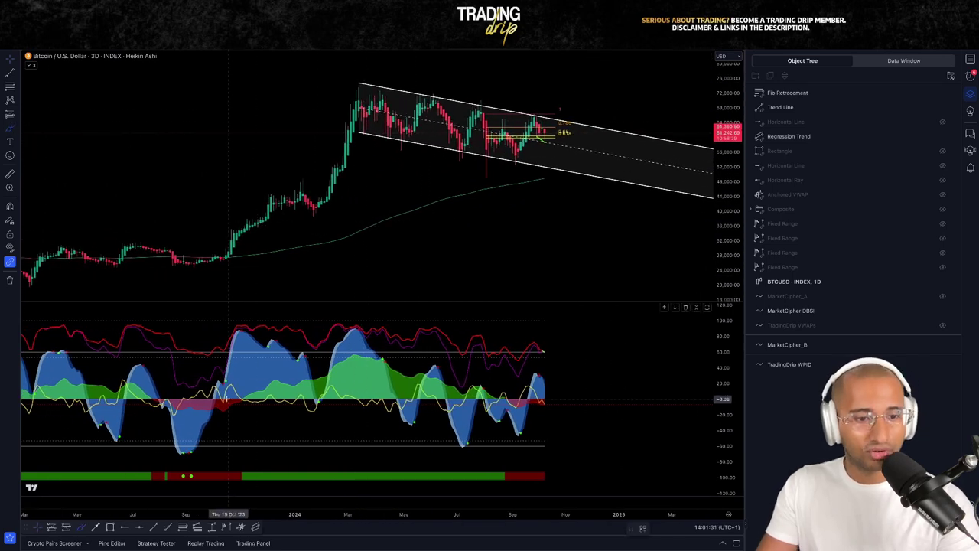
- Circle the October 2023 wave on MarketCipher_B, and brush strokes down the latest wave and red money-flow area, undoing the latter
mouse_move(227, 399)
mouse_down()
mouse_move(228, 412)
mouse_move(215, 392)
mouse_move(229, 383)
mouse_up()
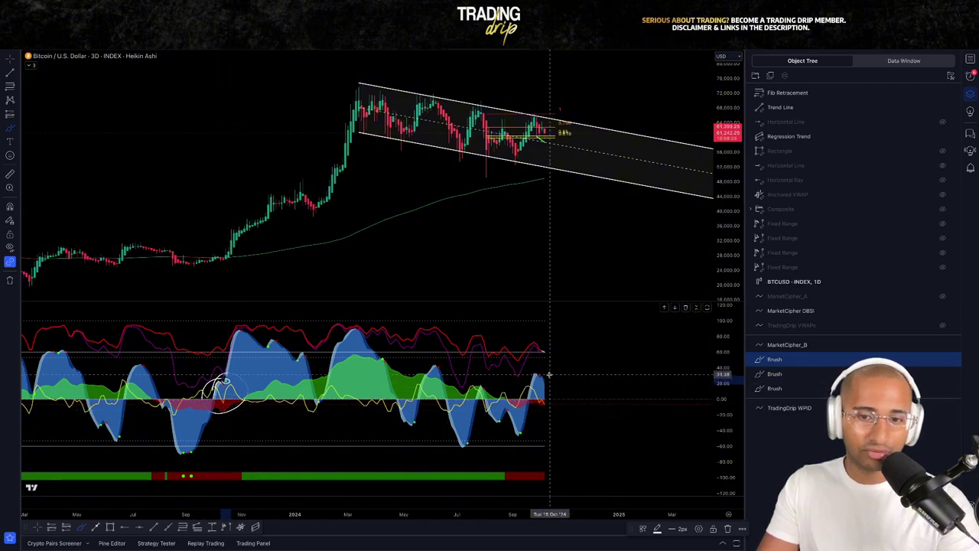
scroll(500, 354, up, 2)
drag(498, 346, 496, 354)
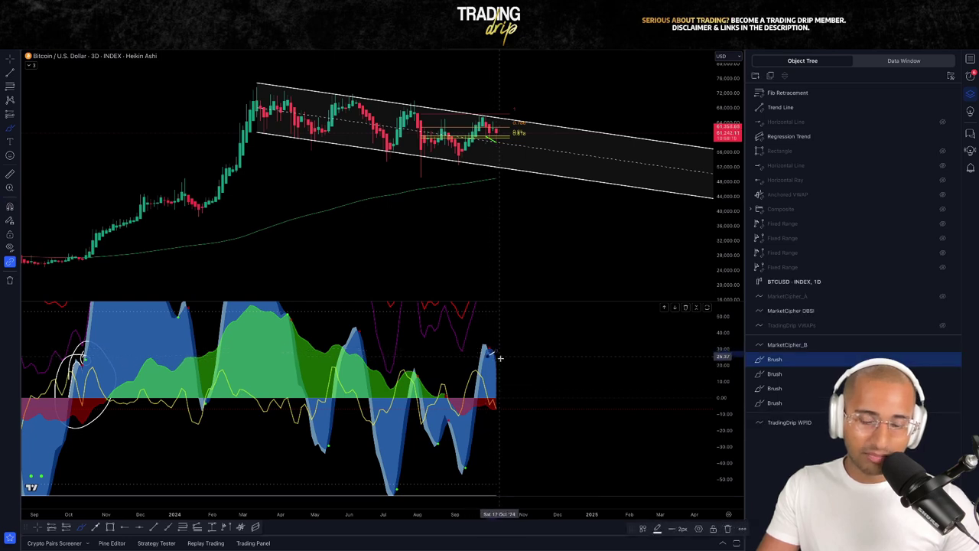
key(Delete)
drag(493, 349, 496, 411)
scroll(528, 417, down, 2)
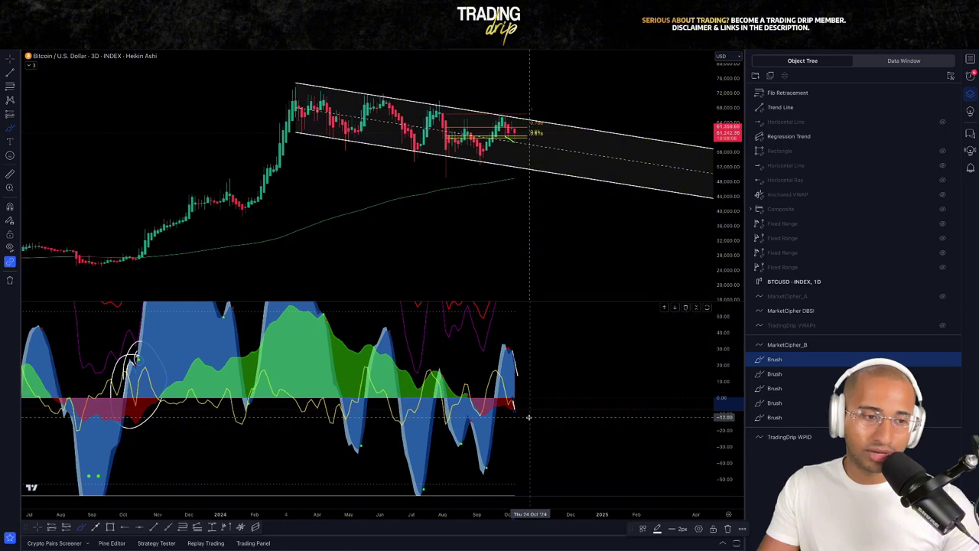
key(ctrl+z)
key(ctrl+z)
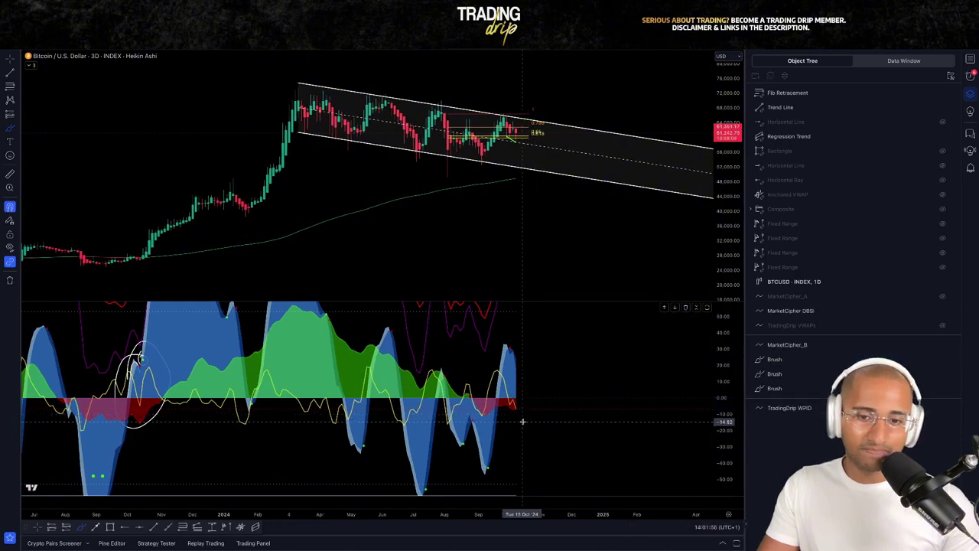
- Brush a short stroke under MarketCipher_B's latest red money-flow area and a falling curve from the latest wave peak, and delete the curve
drag(721, 426, 730, 316)
mouse_move(475, 417)
mouse_down()
mouse_move(488, 429)
mouse_move(522, 413)
mouse_up()
drag(737, 412, 732, 484)
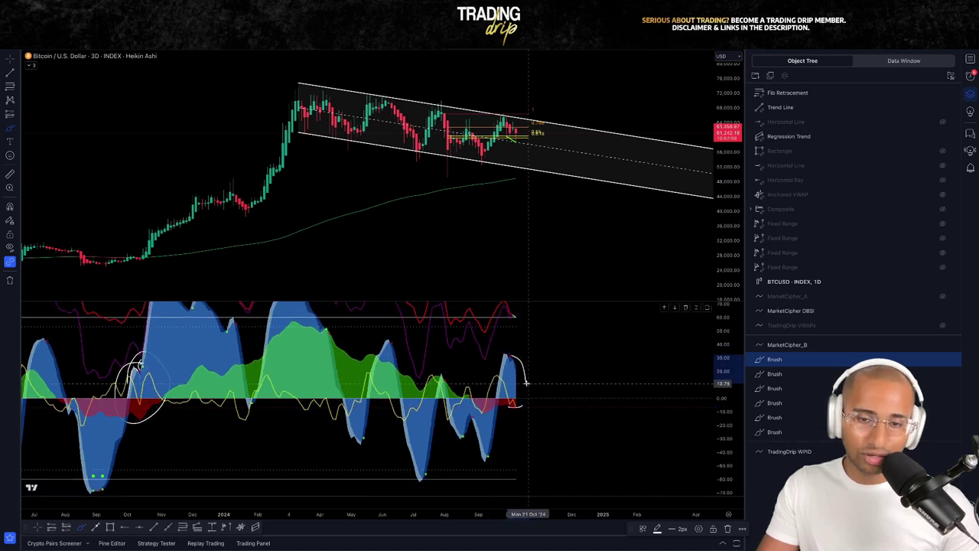
key(Delete)
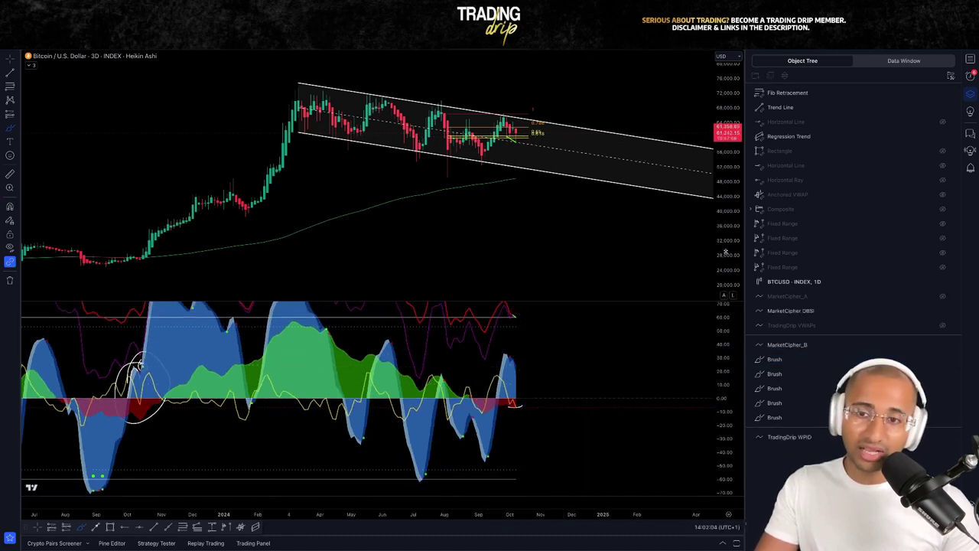
- Recentre the 3D price action, brush and delete a stroke at MarketCipher_B's latest wave, and brush upward hooks from the latest money flow
drag(727, 251, 727, 185)
click(10, 59)
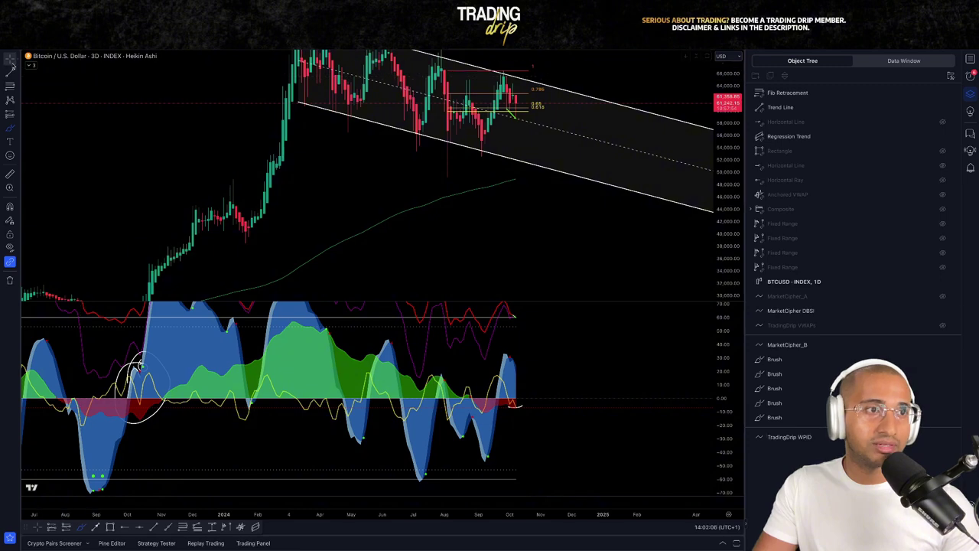
drag(611, 71, 563, 118)
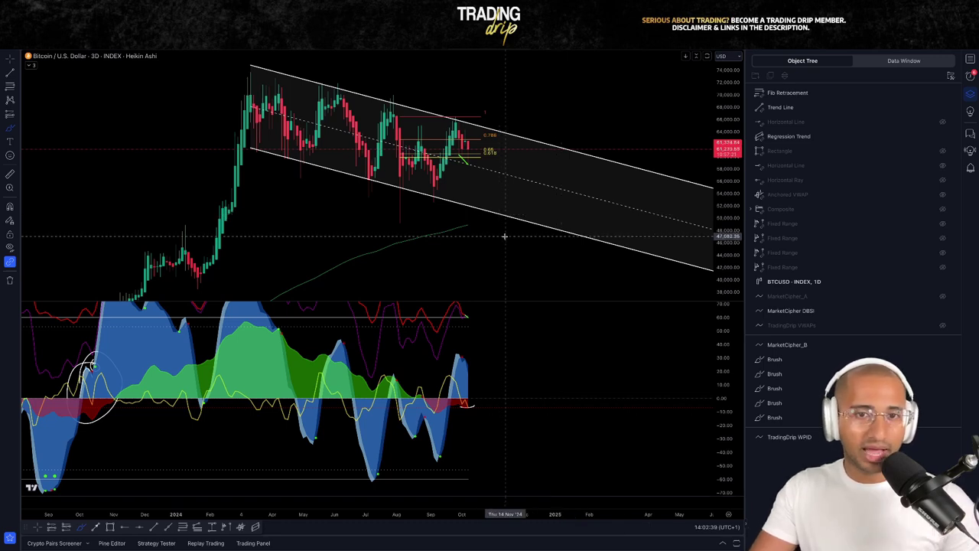
mouse_move(457, 366)
mouse_down()
mouse_move(474, 380)
mouse_move(492, 350)
mouse_up()
key(Delete)
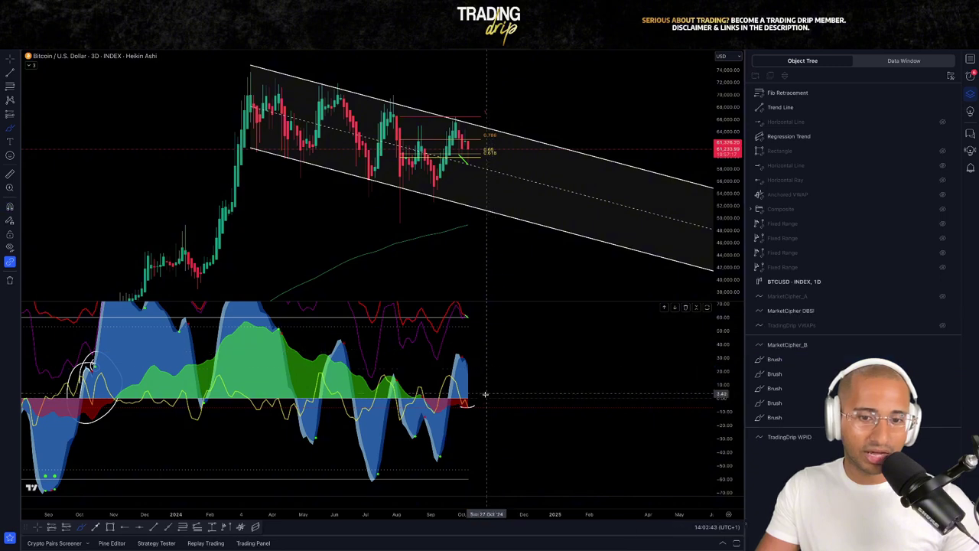
drag(469, 407, 476, 398)
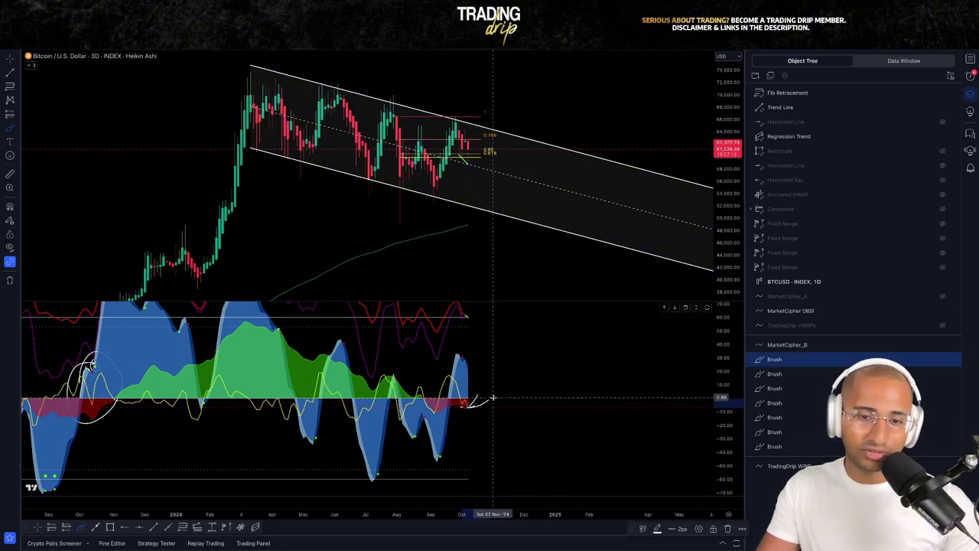
drag(492, 397, 495, 395)
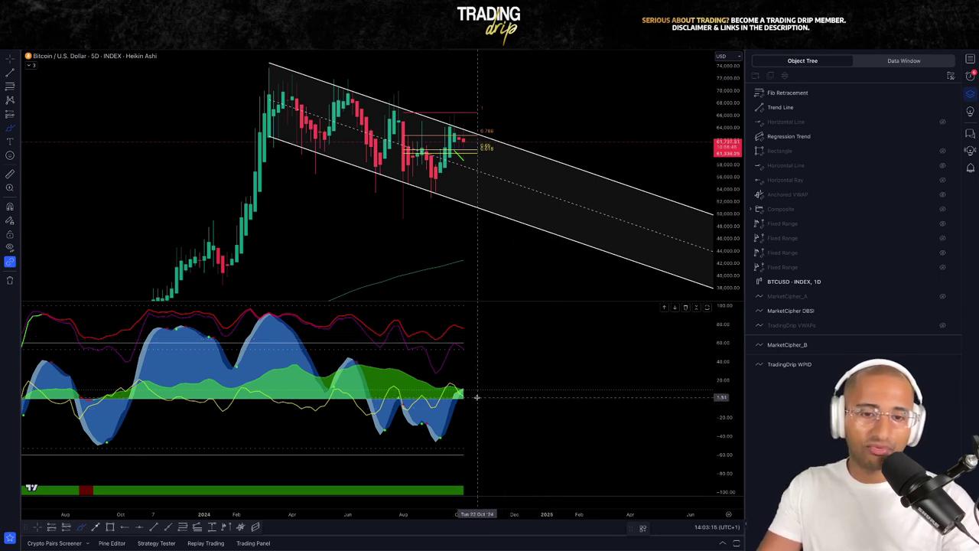
- On the 5D timeframe, brush an arc over MarketCipher_B's latest small wave and a rising stroke from it, undoing each
click(265, 362)
drag(266, 362, 508, 401)
click(457, 392)
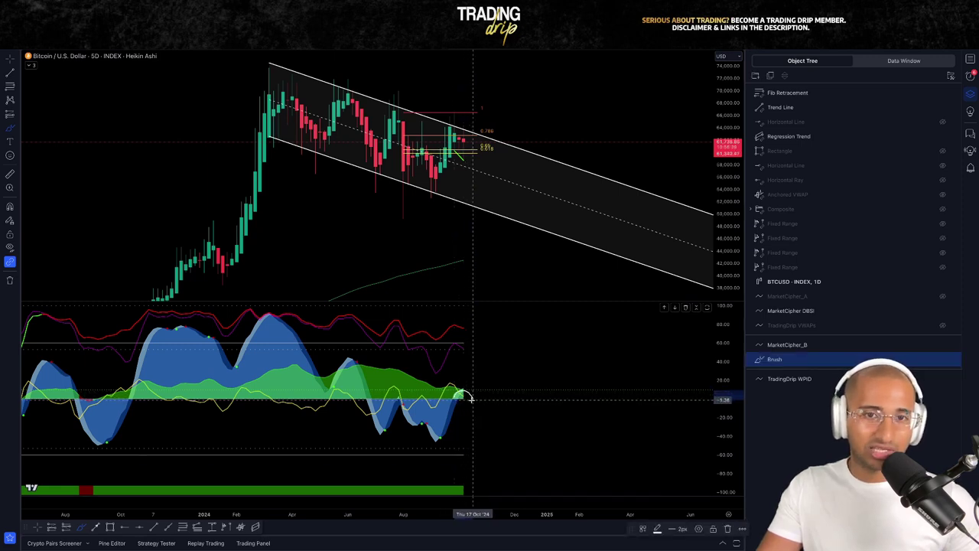
key(ctrl+z)
mouse_move(472, 400)
mouse_down()
mouse_move(460, 391)
mouse_move(488, 410)
mouse_move(466, 396)
mouse_move(488, 378)
mouse_up()
key(ctrl+z)
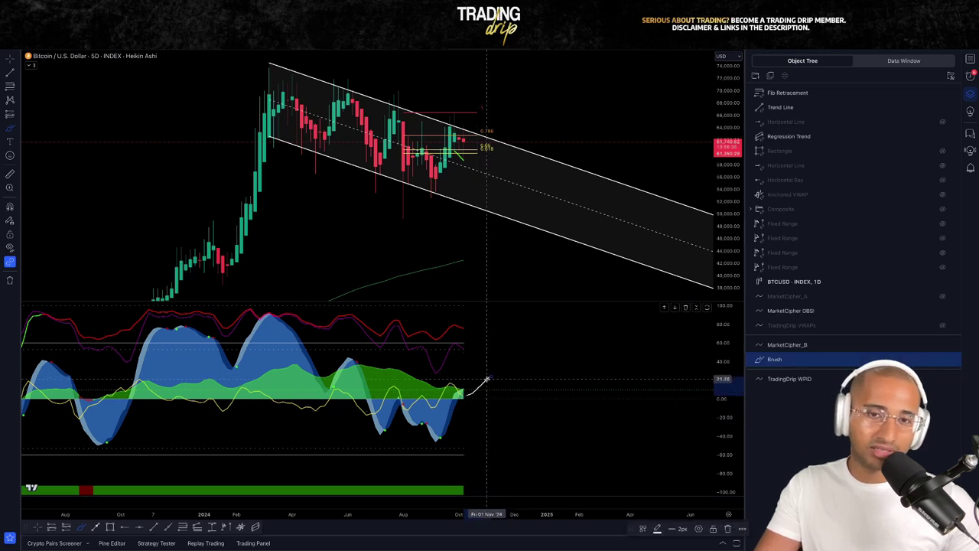
key(ctrl+z)
- Brush a downward arrow from the latest 5D price towards the channel's lower edge, and show the Anchored VWAP on the chart
mouse_move(468, 140)
mouse_down()
mouse_move(490, 209)
mouse_move(516, 194)
mouse_move(501, 180)
mouse_up()
key(ctrl+z)
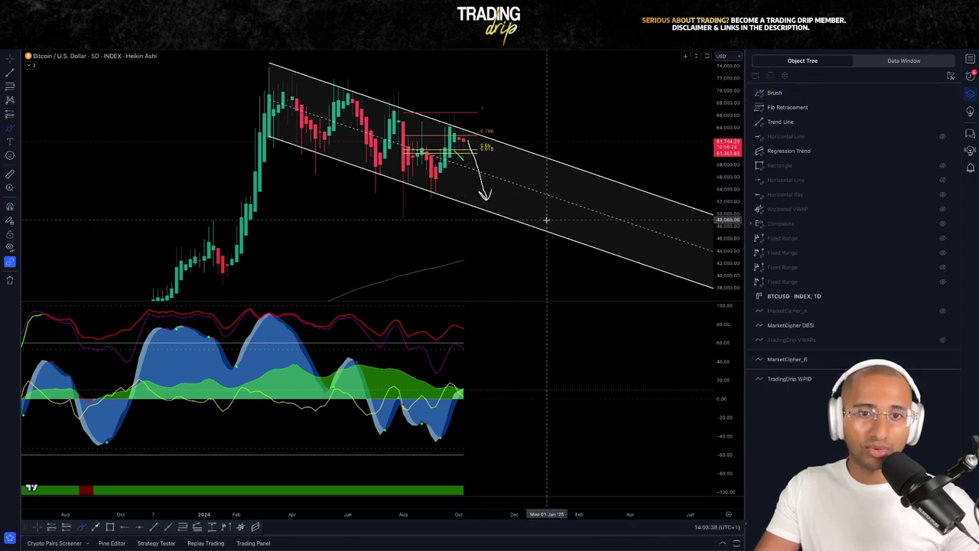
drag(621, 136, 625, 159)
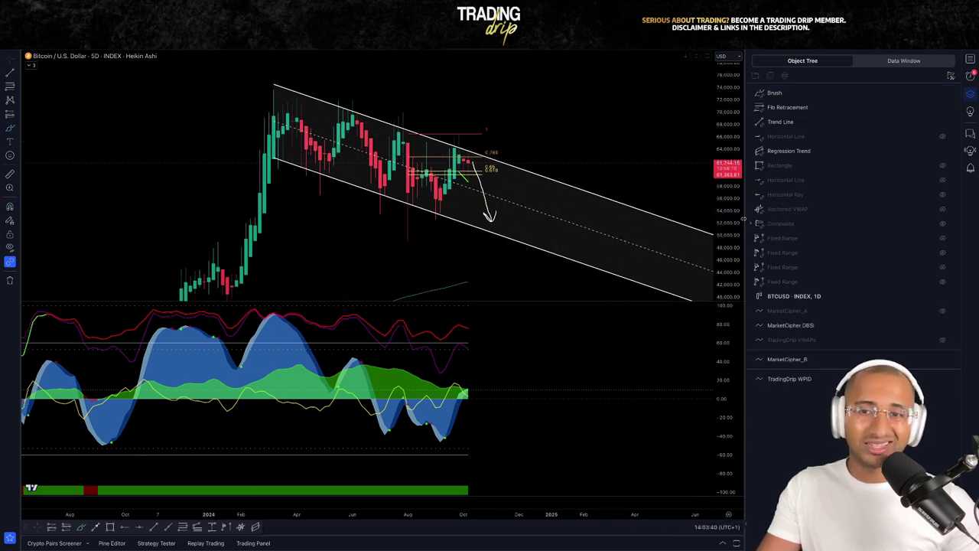
drag(732, 217, 730, 182)
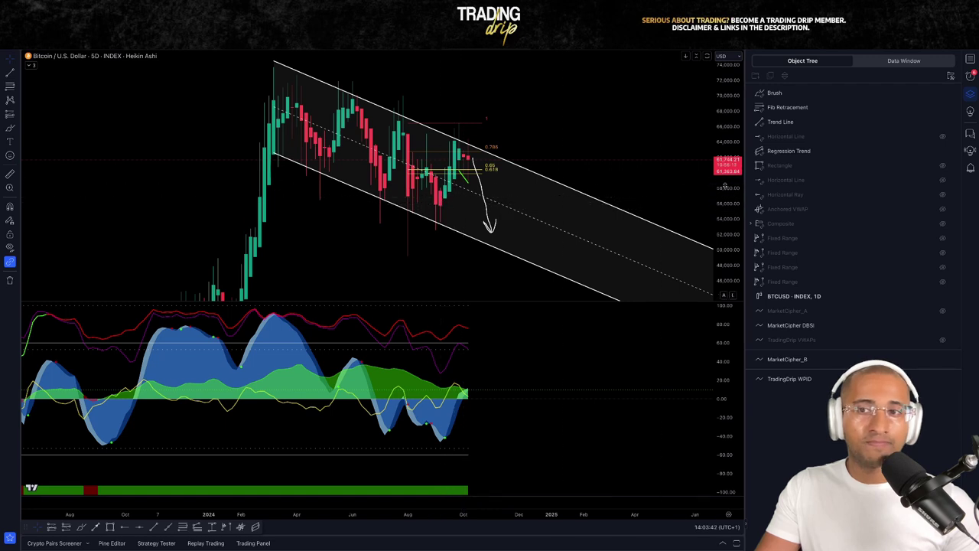
click(942, 209)
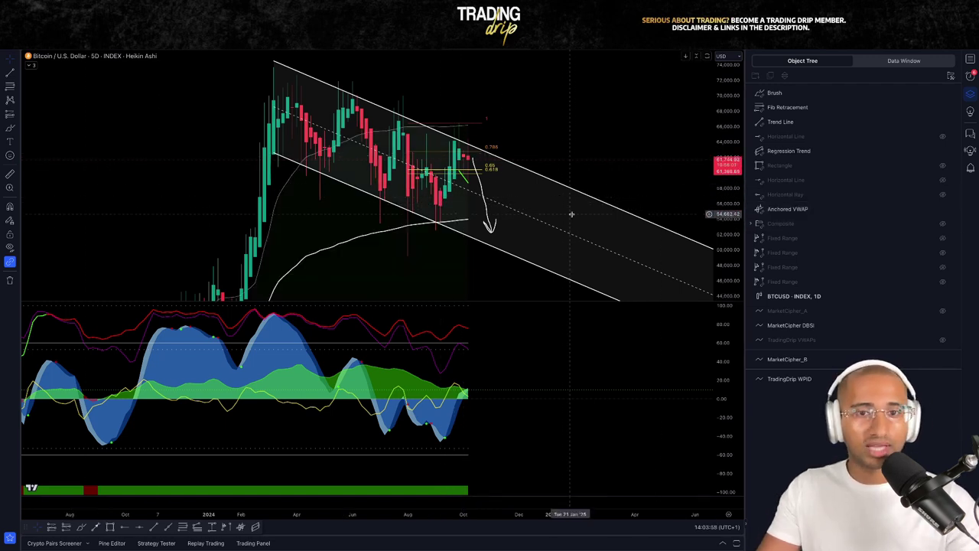
click(468, 222)
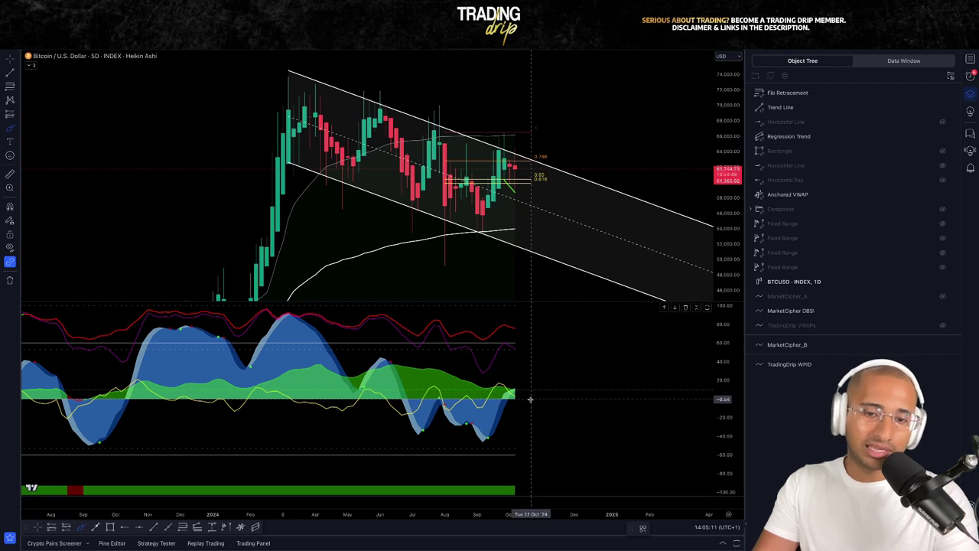
- Brush an arrow at MarketCipher_B's latest value and a descending line along the green money-flow area, and undo the strokes
mouse_move(599, 357)
mouse_down()
mouse_move(526, 387)
mouse_move(554, 390)
mouse_up()
mouse_move(391, 365)
mouse_down()
mouse_move(548, 403)
mouse_move(528, 383)
mouse_up()
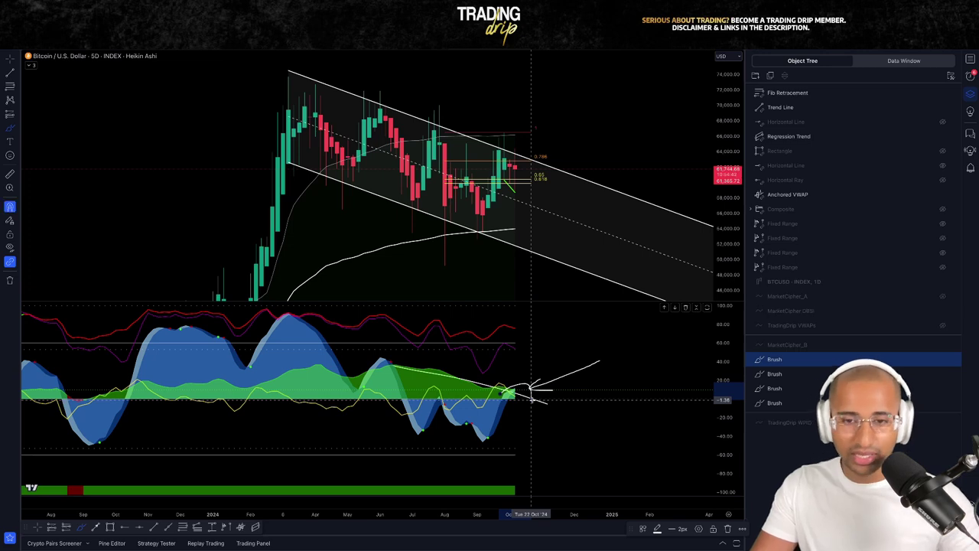
key(ctrl+z)
key(ctrl+z)
key(ctrl+z)
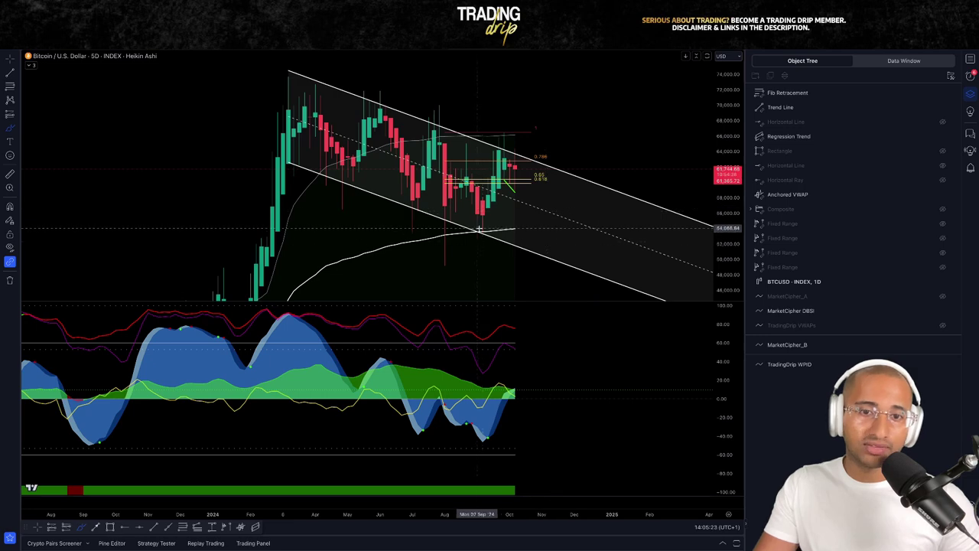
- Circle the July to September price lows around the Anchored VWAP line, and undo the circle
drag(489, 228, 496, 239)
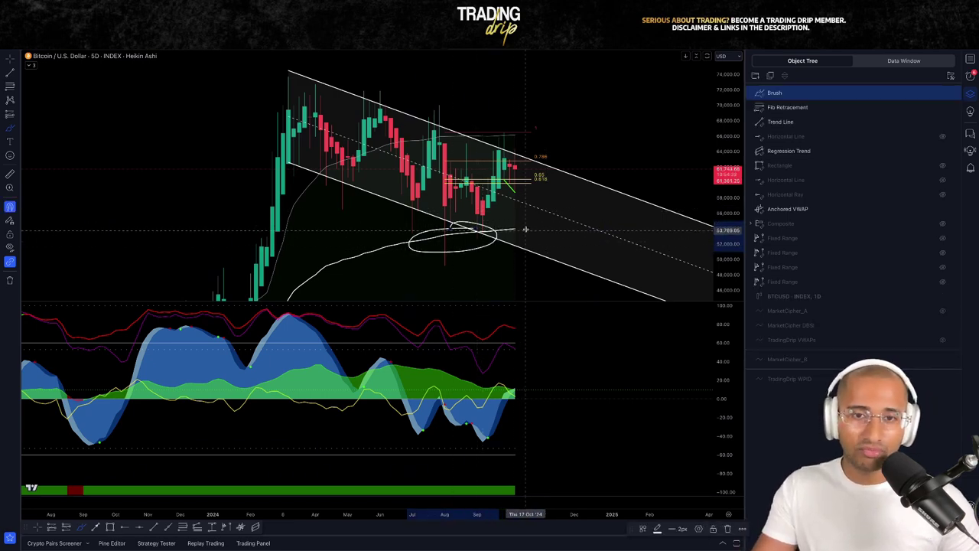
key(ctrl+z)
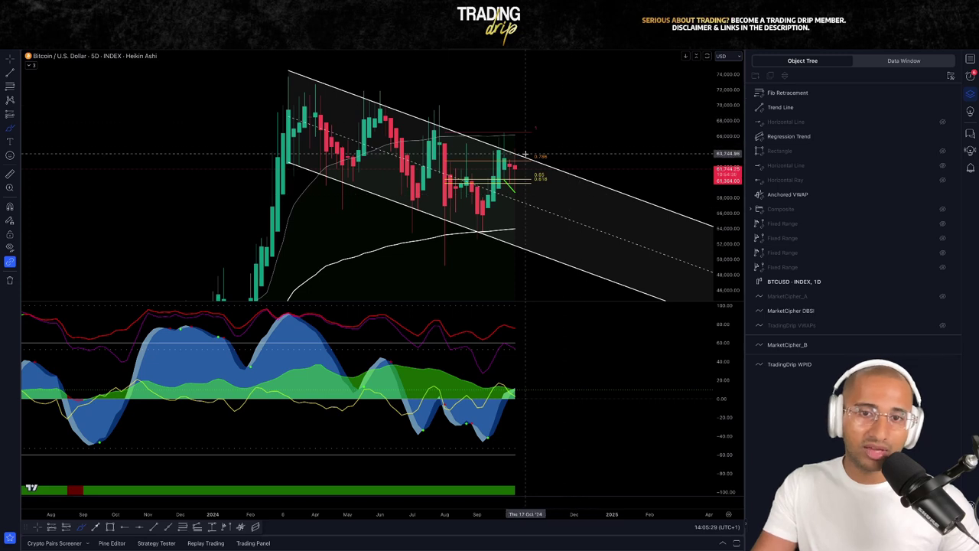
- Brush a small dip from the latest 5D price and rising curves from MarketCipher_B's latest money flow, and undo the strokes
drag(515, 166, 524, 175)
drag(521, 391, 558, 353)
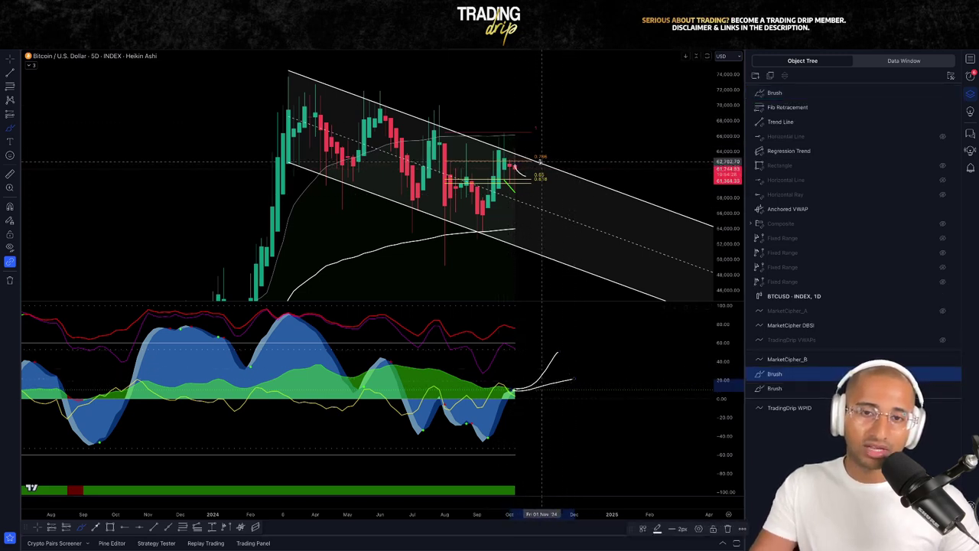
key(ctrl+z)
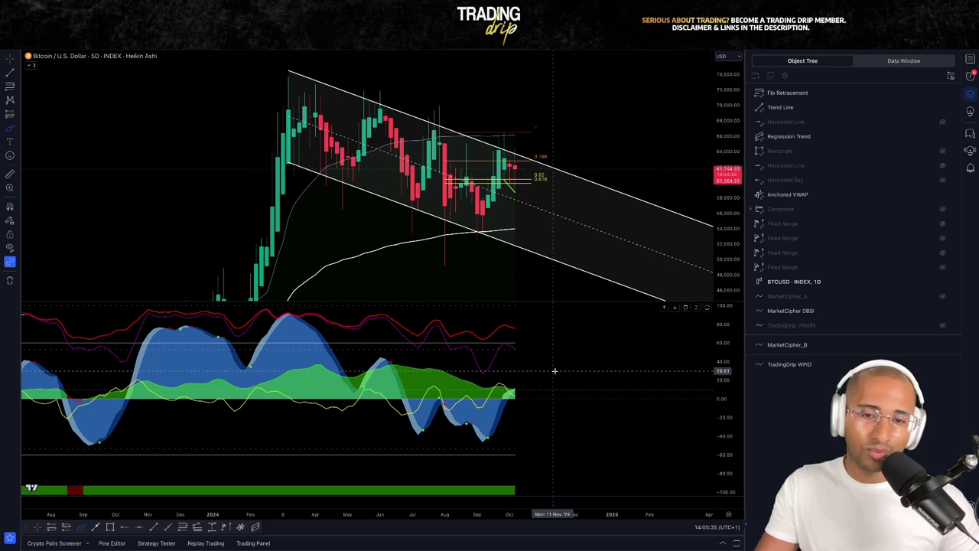
drag(524, 383, 594, 334)
key(ctrl+z)
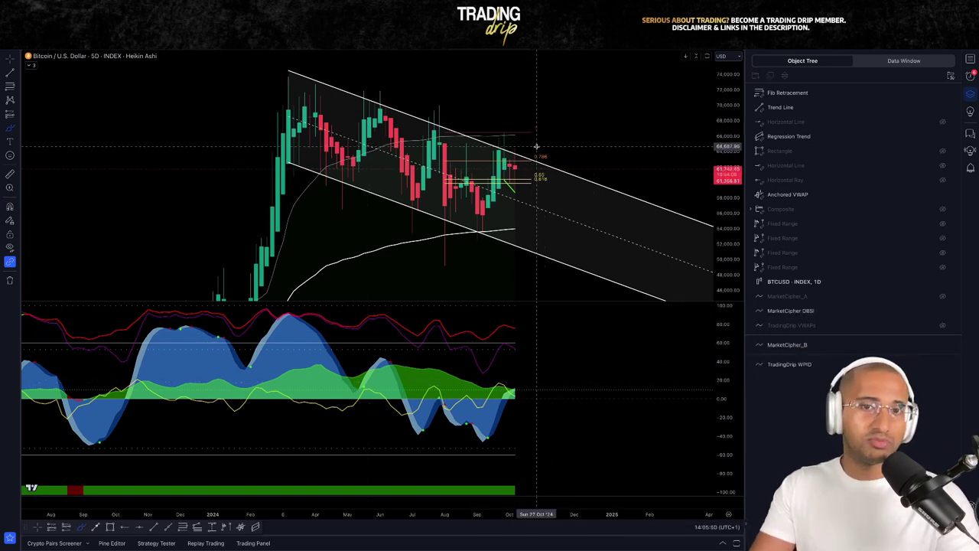
- Brush an upward arrow above the channel, a downward arrow from the latest price and a circle at the Anchored VWAP, and undo the strokes
mouse_move(533, 157)
mouse_down()
mouse_move(548, 84)
mouse_move(564, 98)
mouse_up()
mouse_move(518, 167)
mouse_down()
mouse_move(528, 239)
mouse_move(537, 220)
mouse_move(487, 243)
mouse_move(535, 209)
mouse_up()
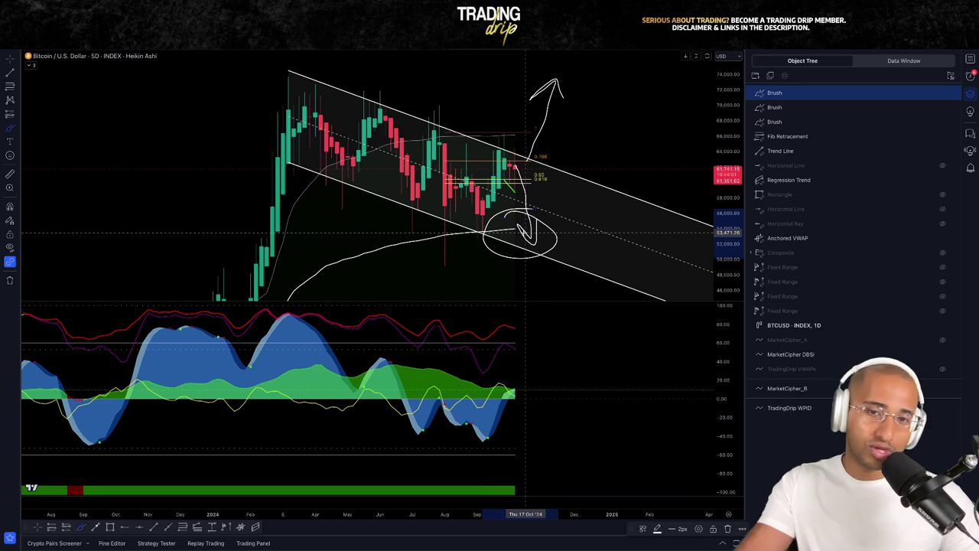
key(ctrl+z)
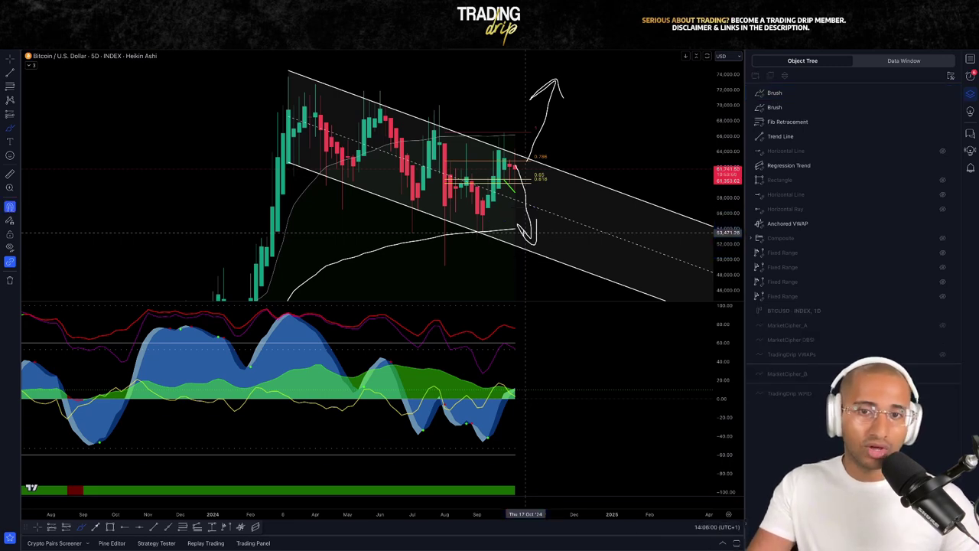
key(ctrl+z)
key(ctrl+z)
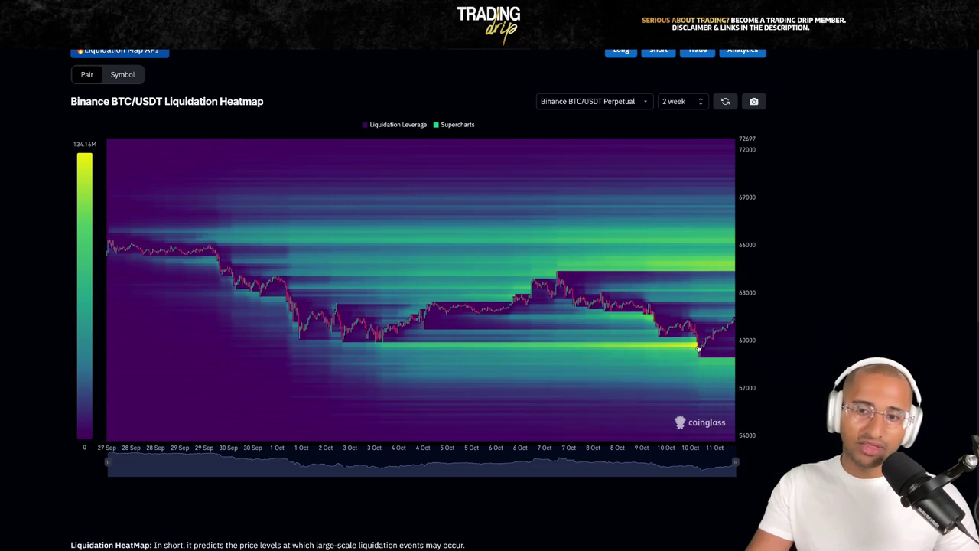
- Switch to Coinglass and inspect the 2-week Binance BTC/USDT Liquidation Heatmap around the 10 October and 3 October price lows
mouse_move(696, 346)
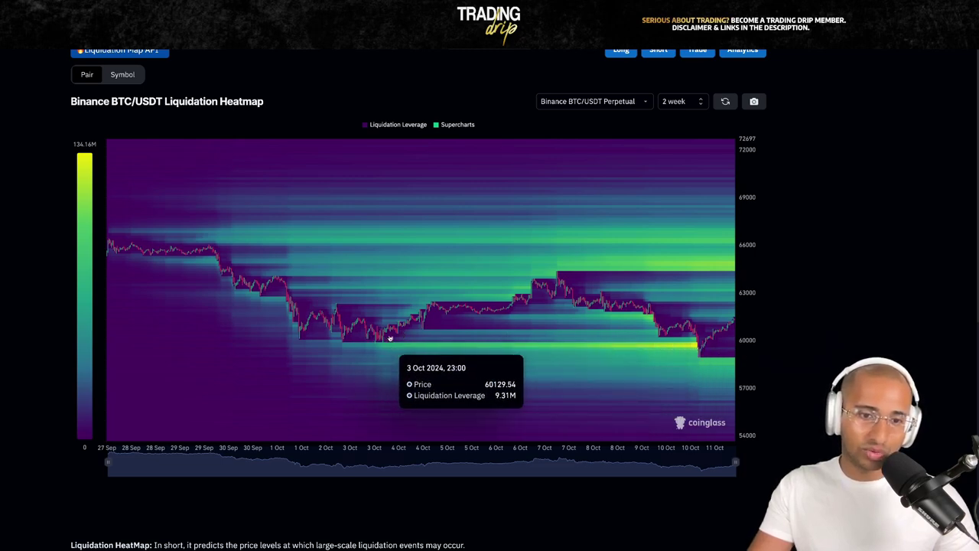
mouse_move(387, 339)
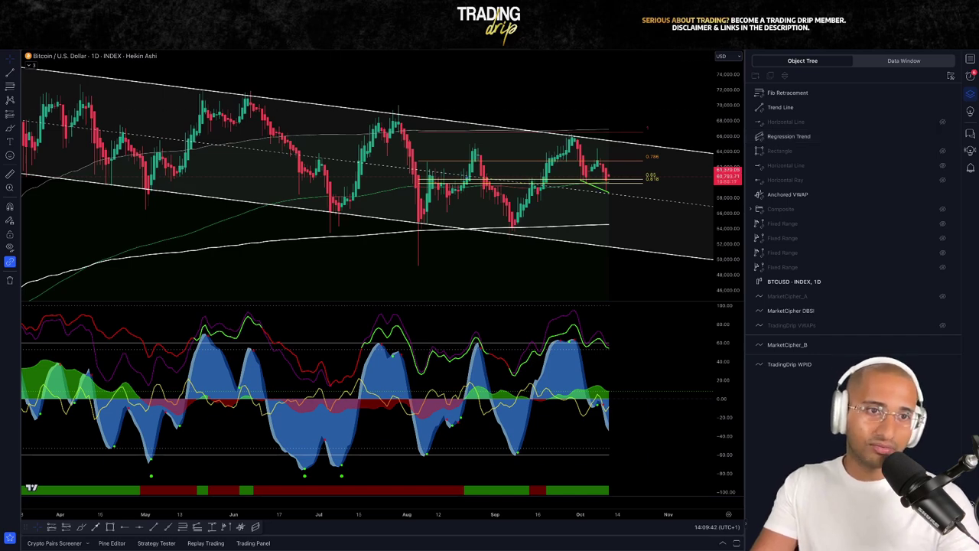
- Return to the Bitcoin chart and compare the 4h, 5D and 1W timeframes
click(192, 41)
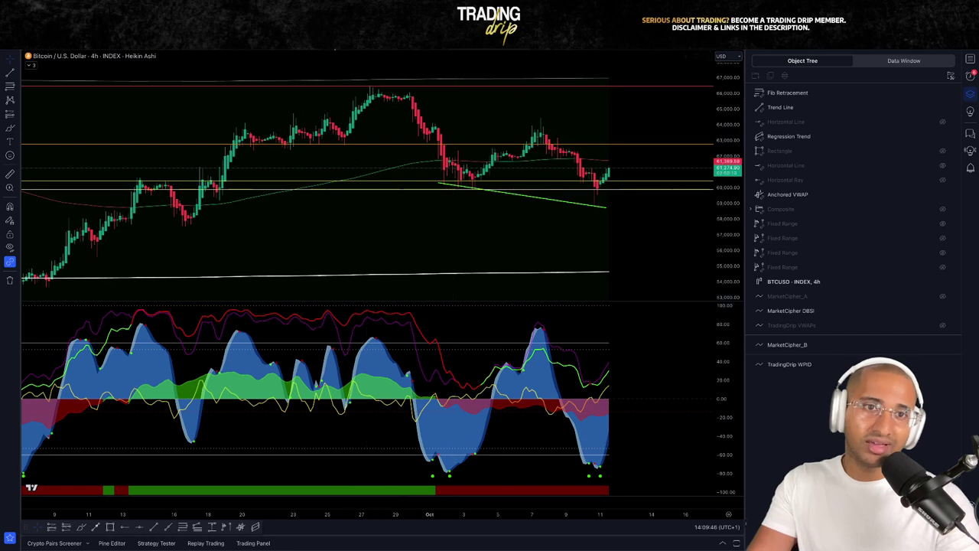
click(339, 41)
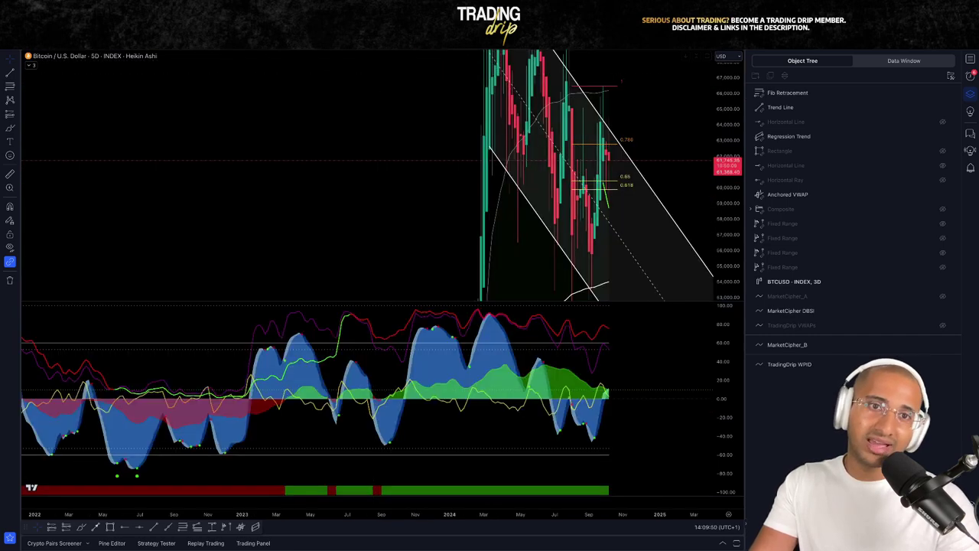
click(409, 40)
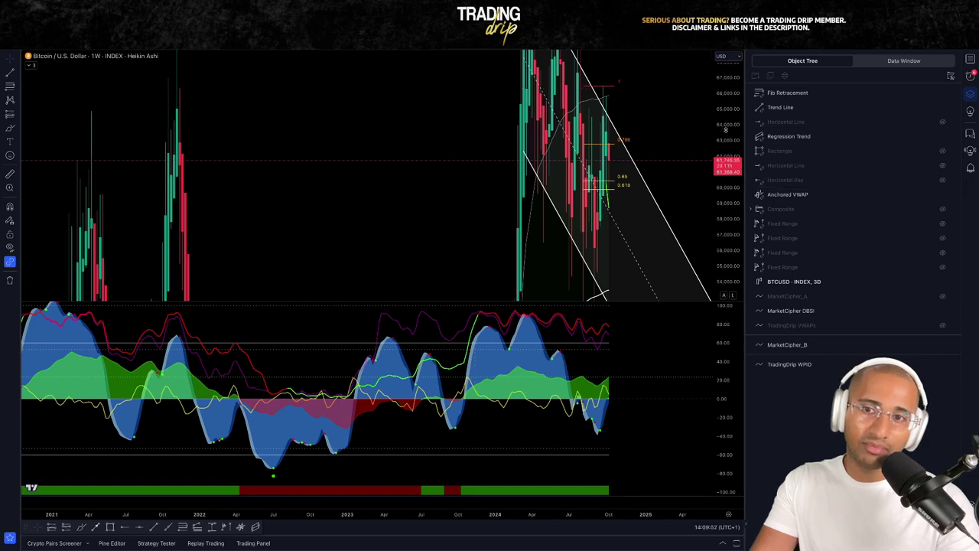
scroll(600, 220, down, 3)
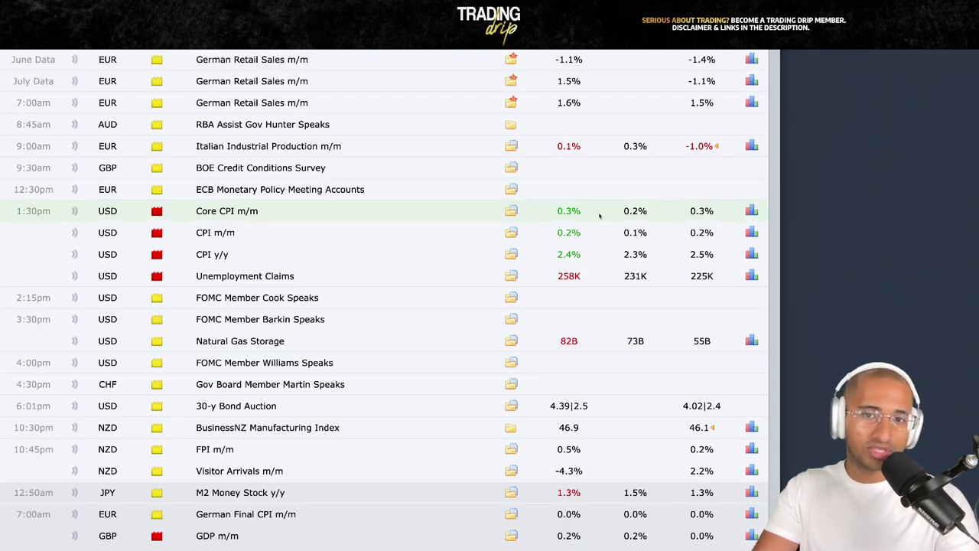
- Switch to the economic calendar and highlight the actual figures for USD Core CPI m/m and Unemployment Claims
double_click(560, 210)
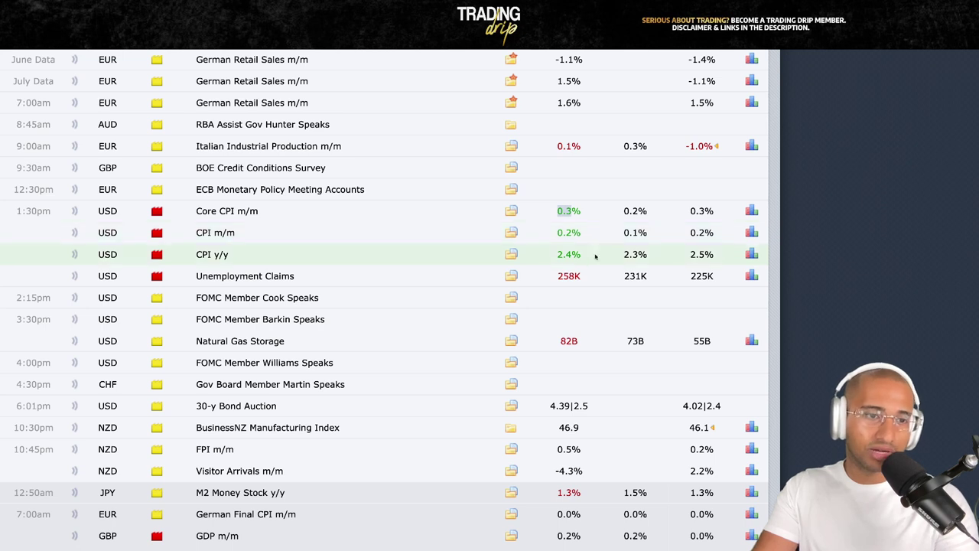
click(816, 294)
double_click(559, 275)
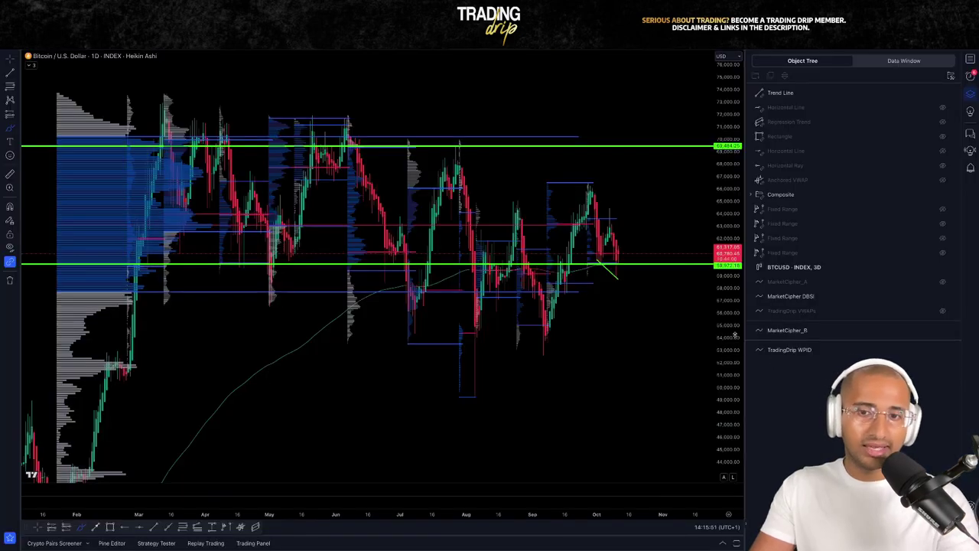
- Return to the 1D volume-profile chart and brush a circle around the latest October price lows at the lower green horizontal level
drag(612, 243, 616, 245)
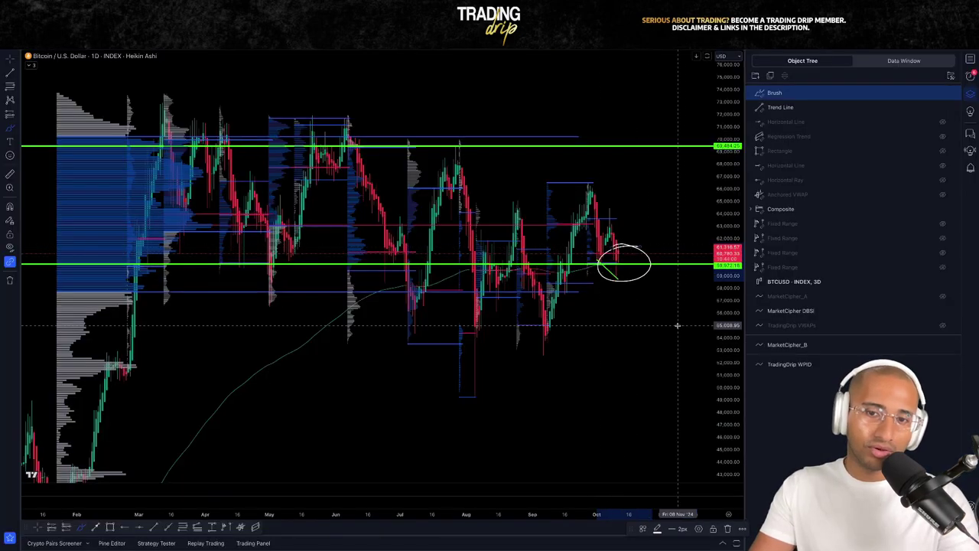